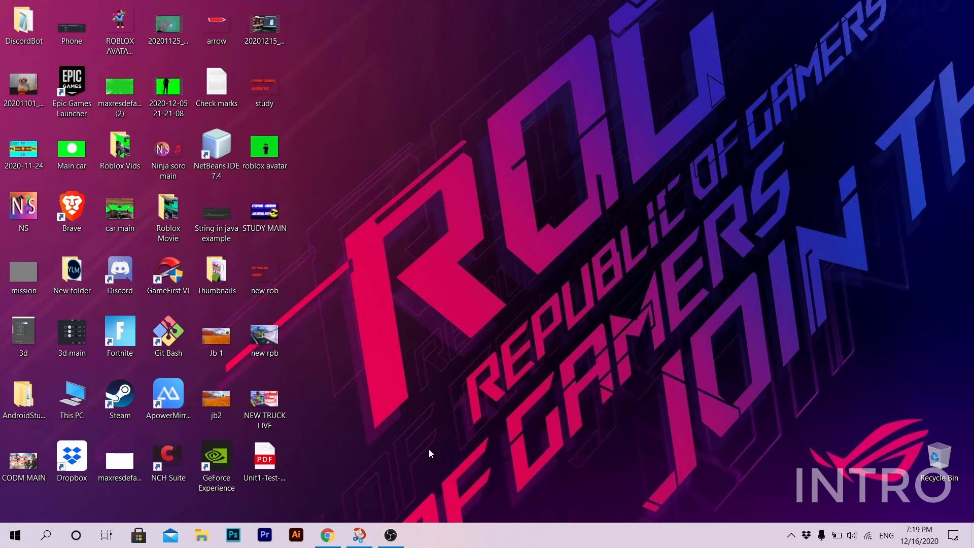
- Restore the Snip & Sketch screenshot showing the GeForce Experience error code 0x0003
click(359, 533)
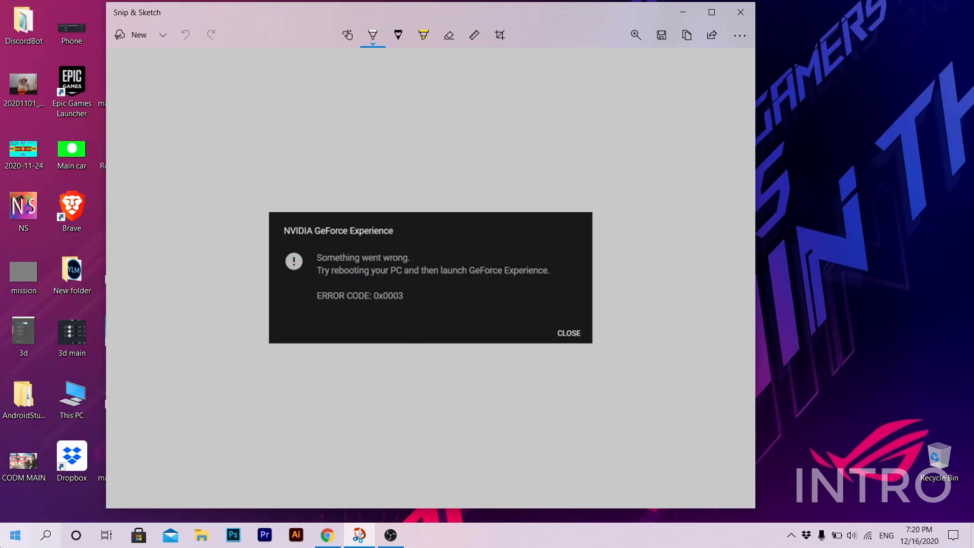
- Point out the Restart option under Start > Power as a possible fix
click(15, 534)
click(22, 517)
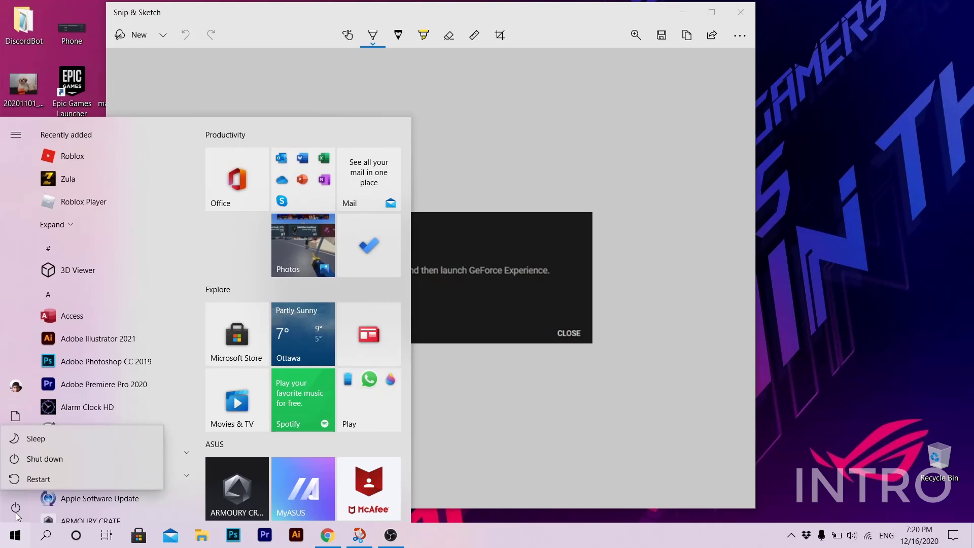
click(26, 473)
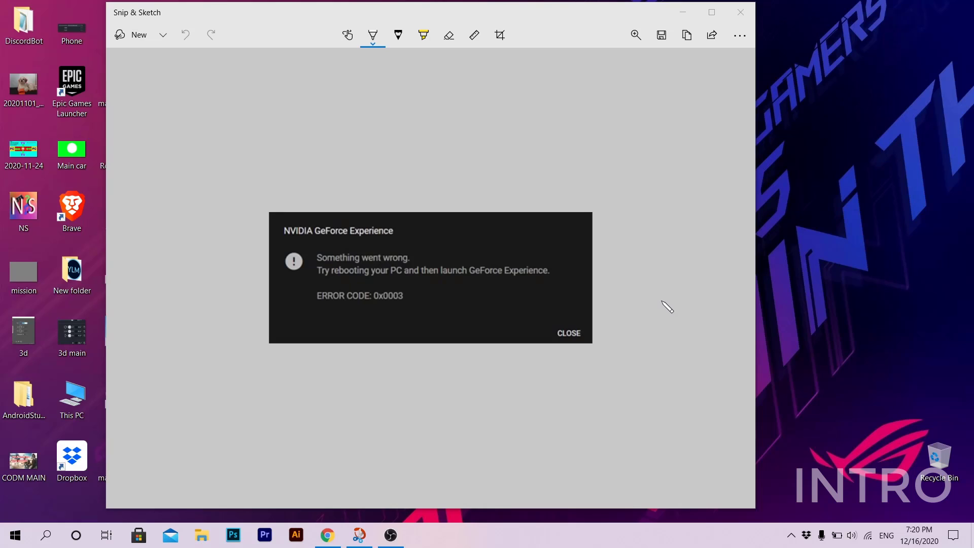
- Underline error code 0x0003 in red on the screenshot and close Snip & Sketch
click(313, 283)
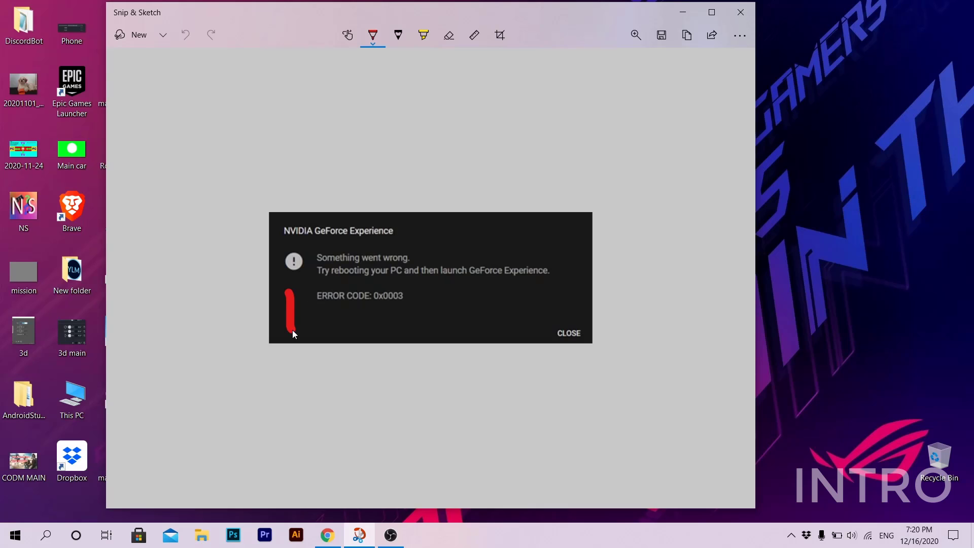
drag(292, 331, 649, 255)
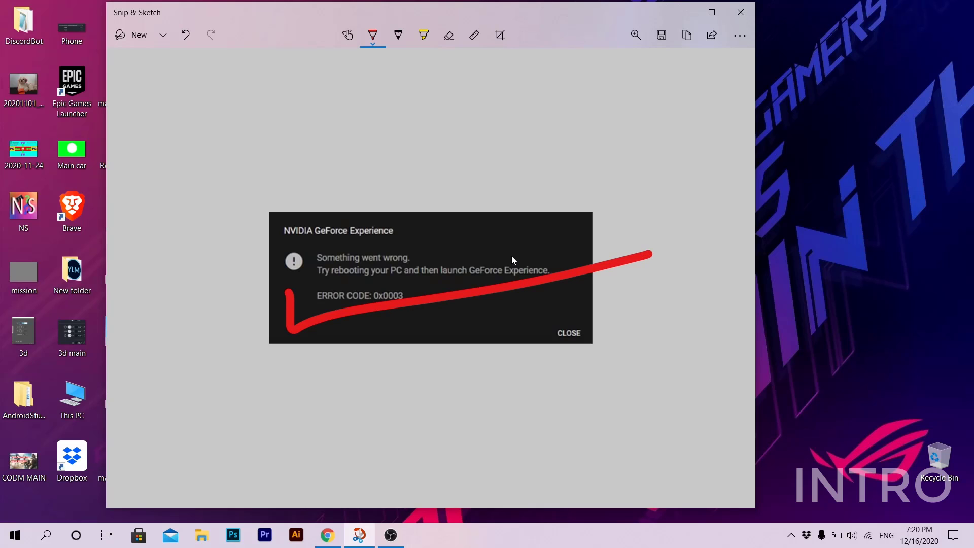
click(741, 11)
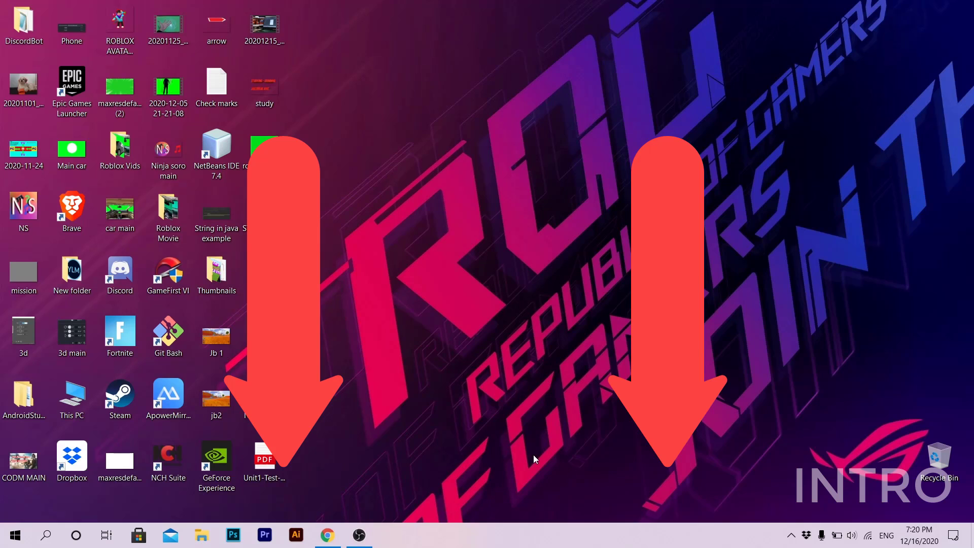
drag(528, 319, 375, 522)
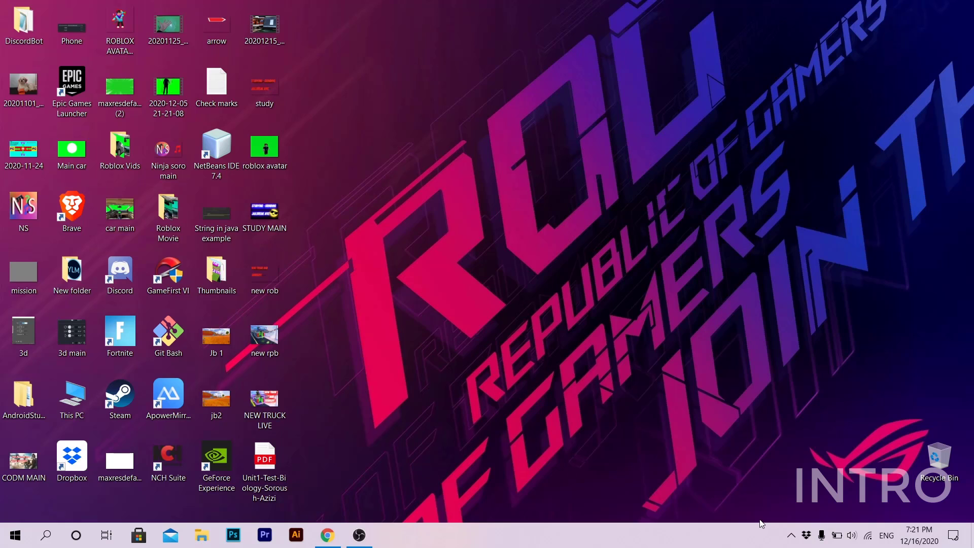
- Open Device Manager, finally by searching 'dev' from Start
right_click(15, 535)
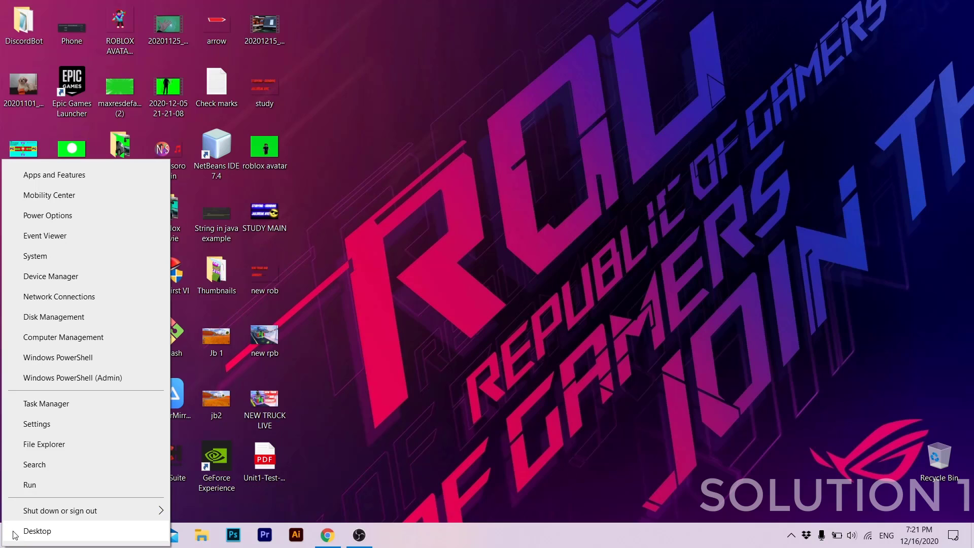
click(16, 536)
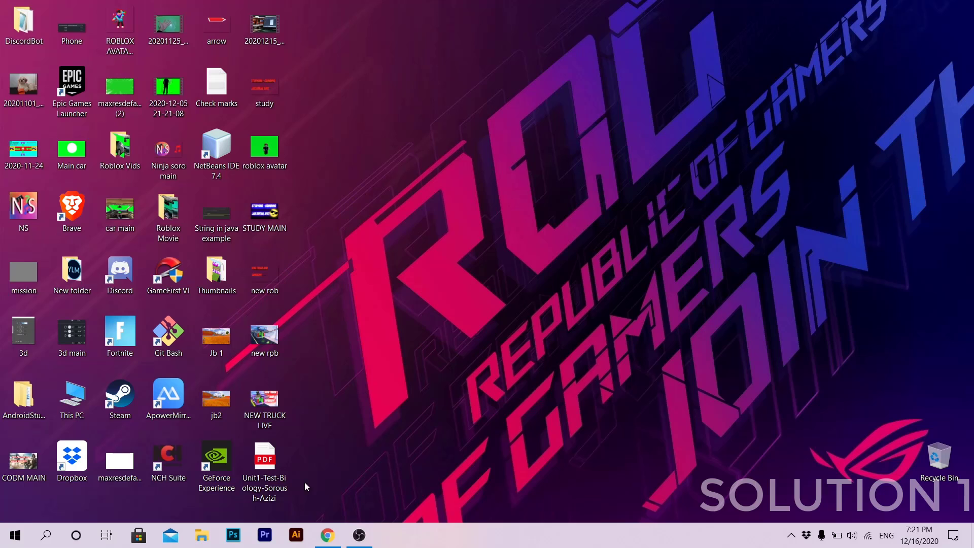
right_click(15, 537)
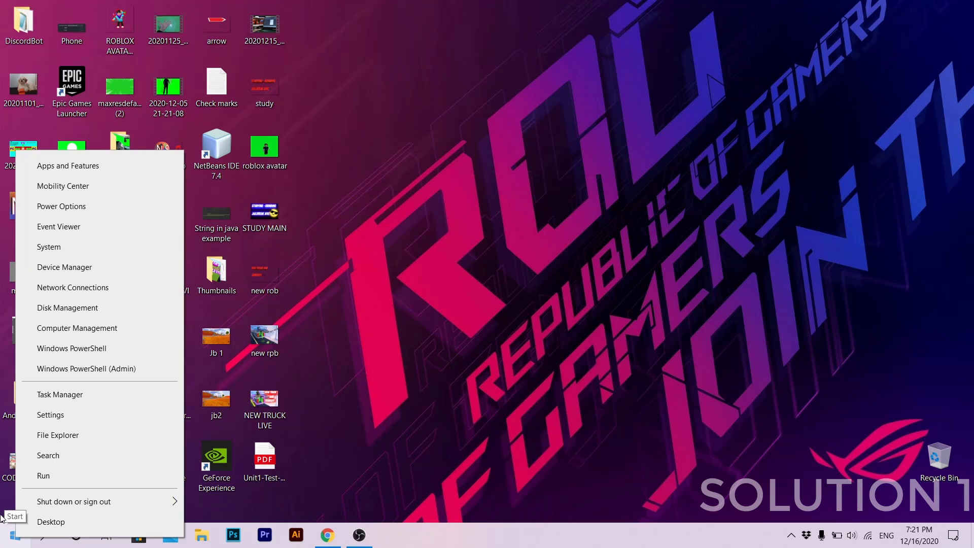
click(58, 266)
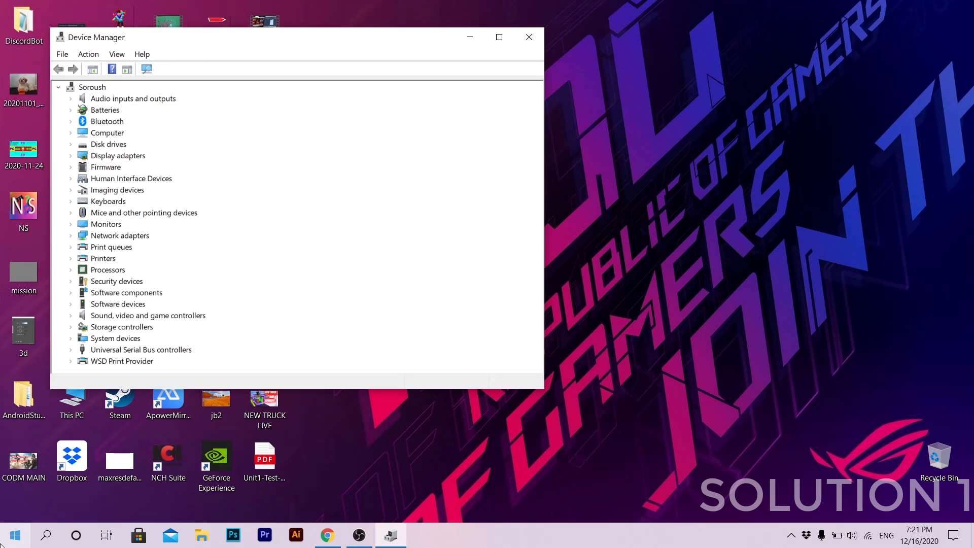
click(1, 545)
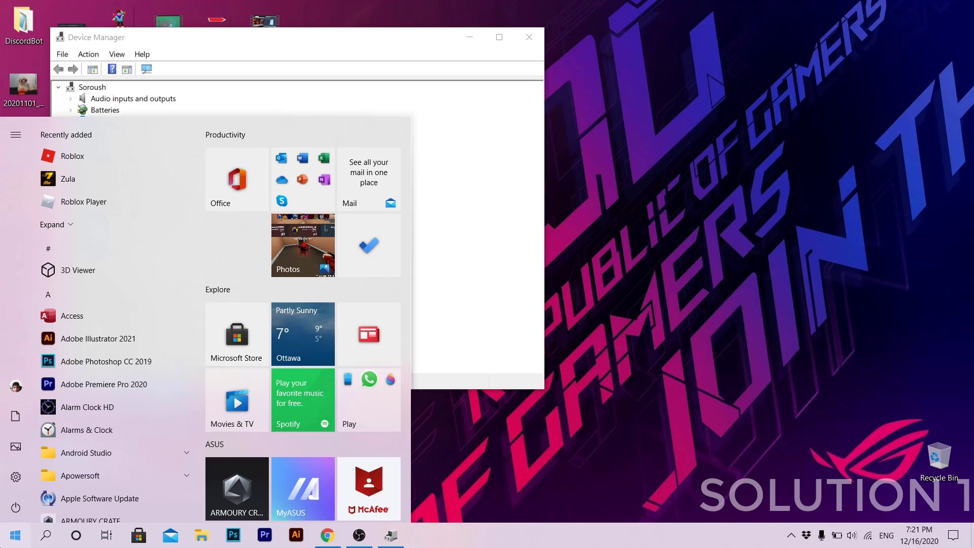
text(dev)
key(Return)
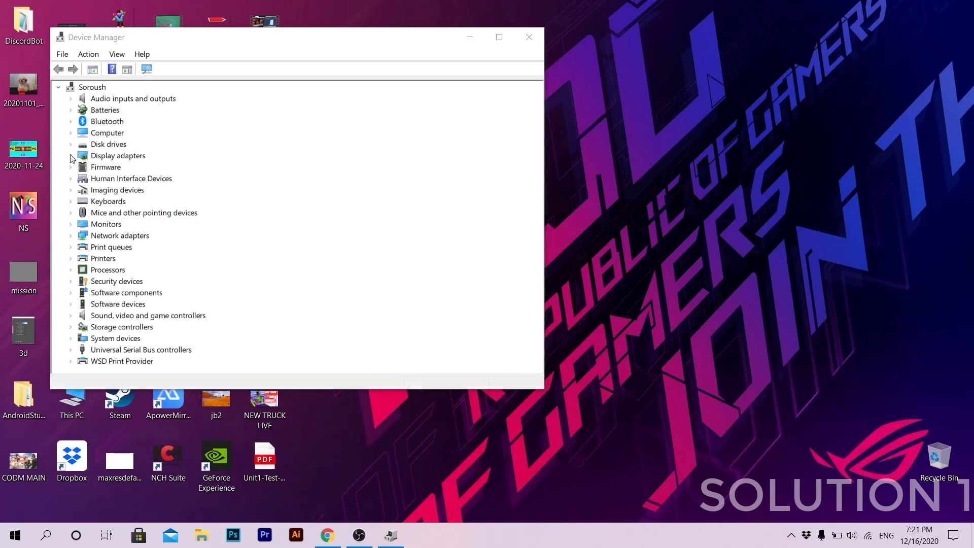
- Auto-search for a GeForce GTX 1650 Ti driver update, then close Device Manager
click(71, 157)
click(103, 169)
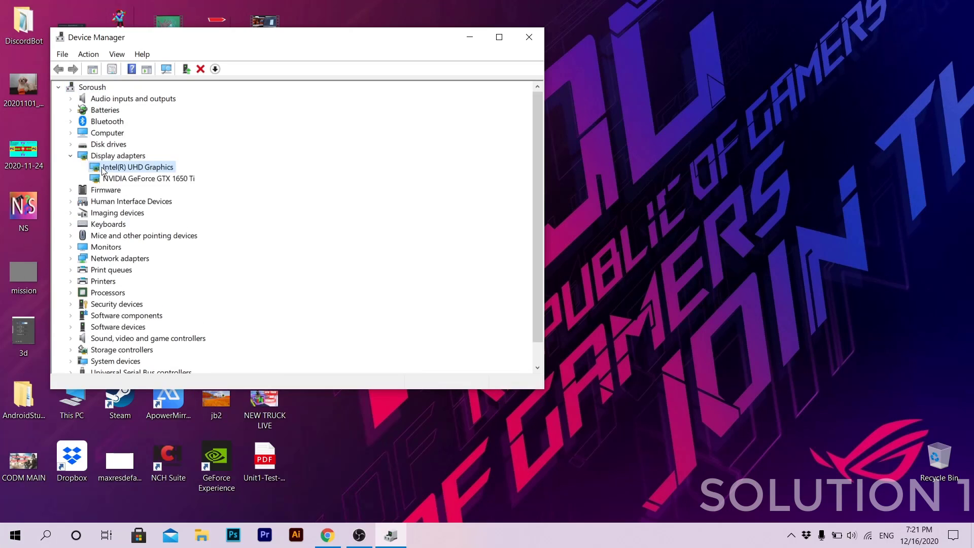
click(116, 180)
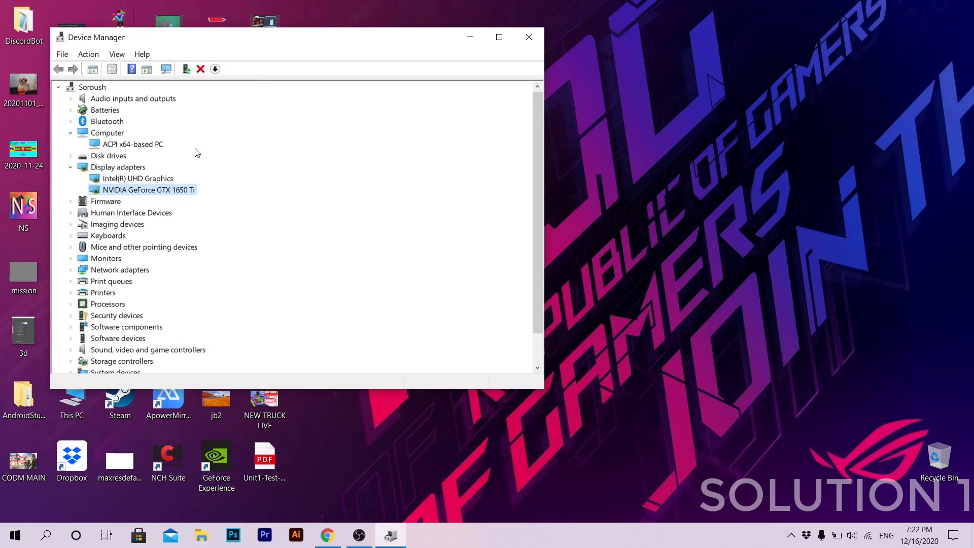
click(186, 69)
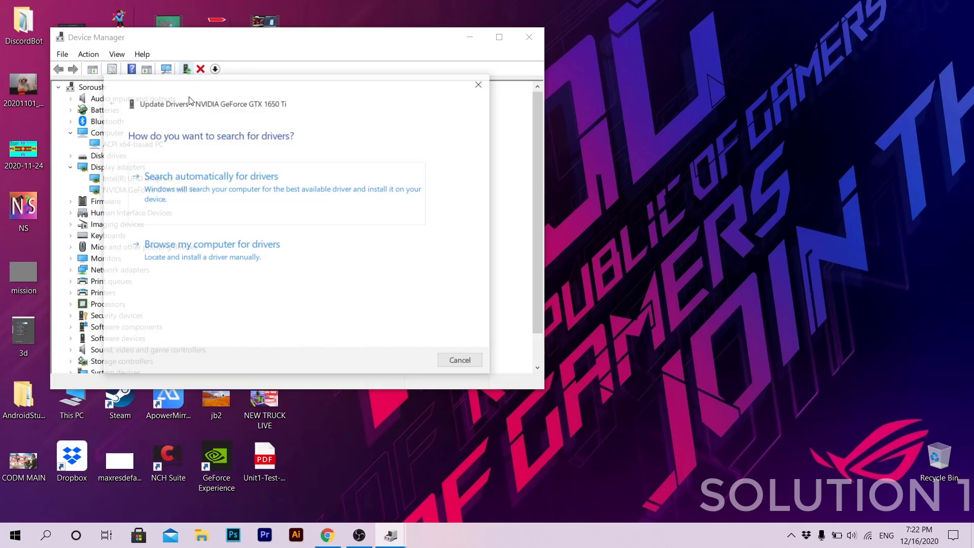
click(257, 200)
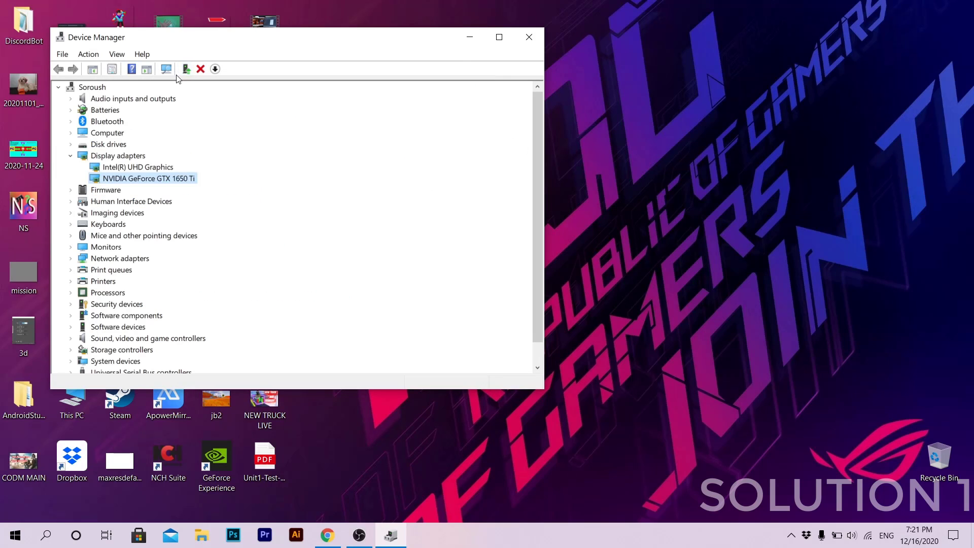
click(529, 37)
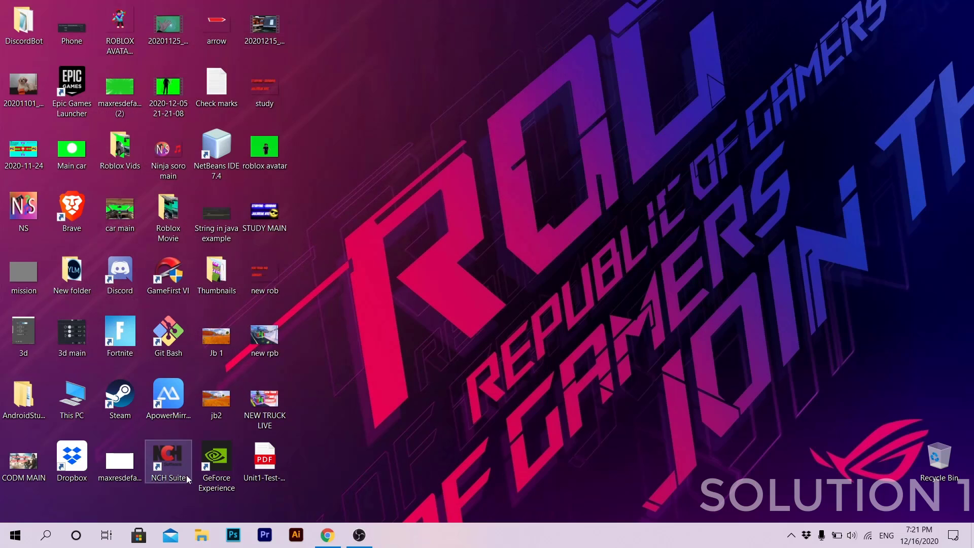
- Go from desktop Display settings to Update & Security and check for Windows updates
drag(400, 390, 807, 249)
drag(331, 465, 380, 202)
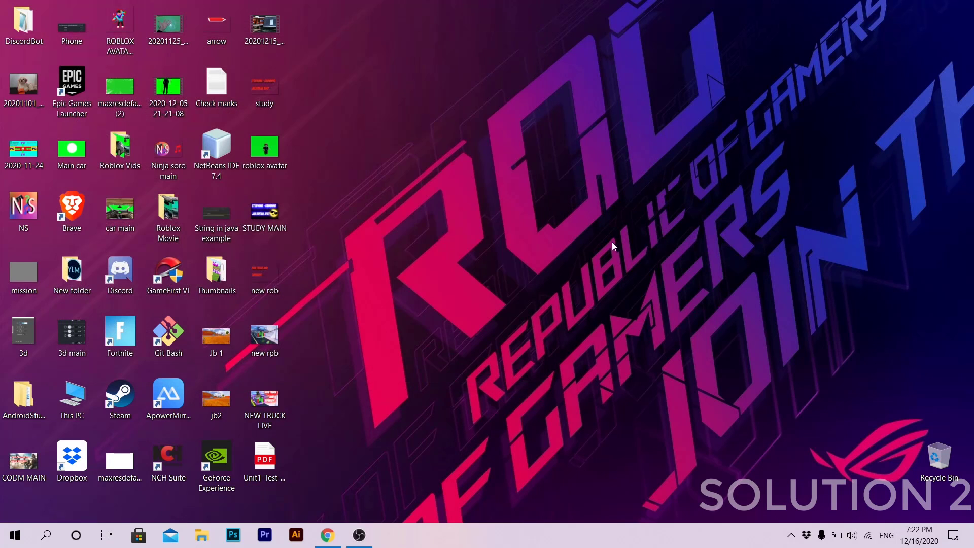
right_click(592, 274)
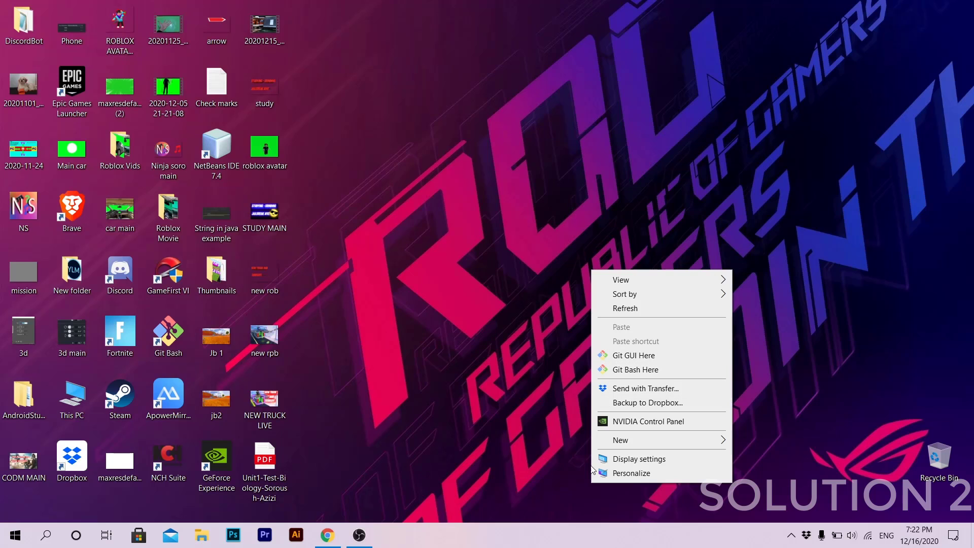
click(619, 459)
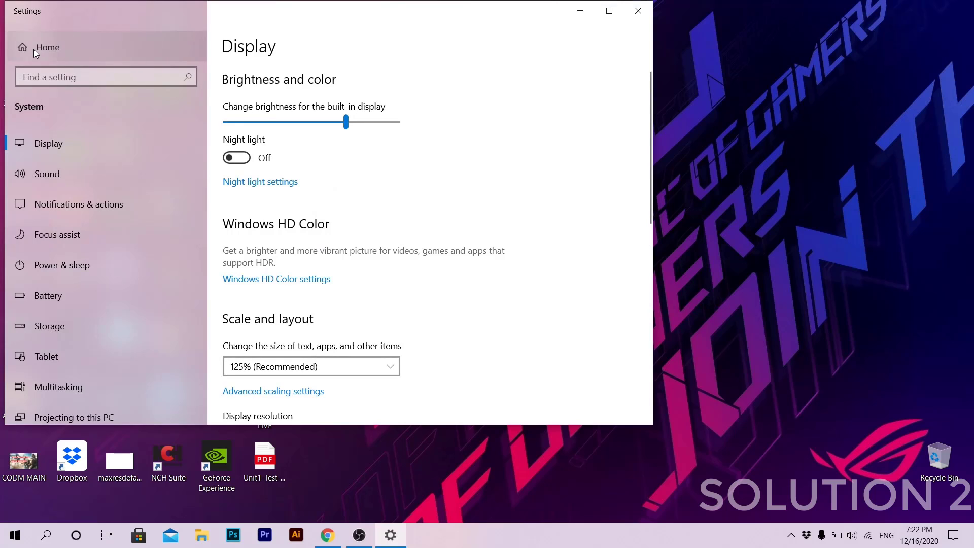
click(35, 50)
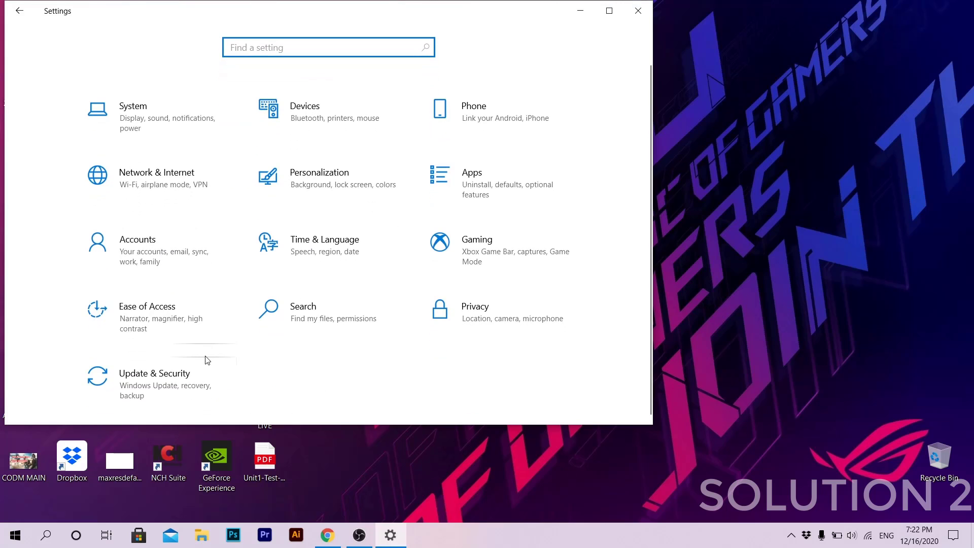
click(181, 386)
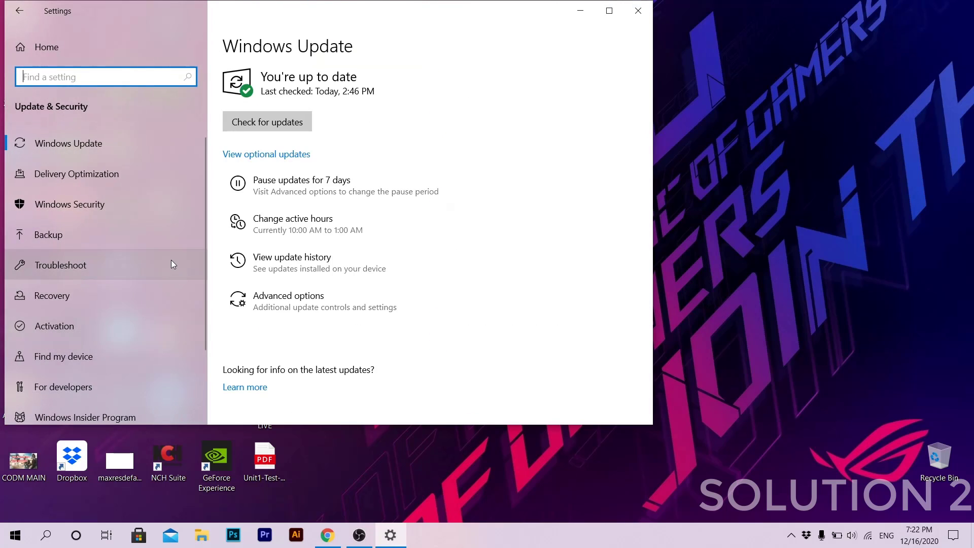
click(273, 125)
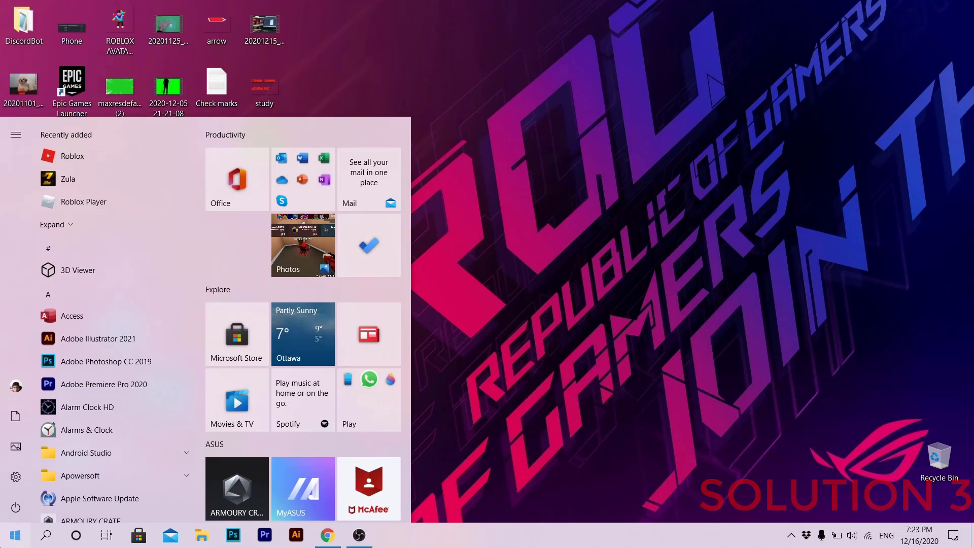
- Open Services via a 'ser' search and jump to the entries starting with N
text(ser)
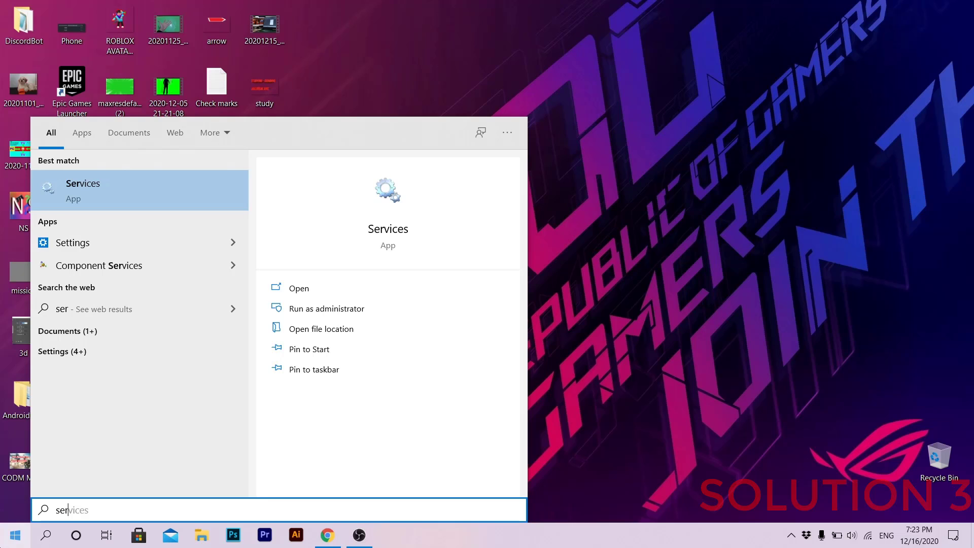
key(Return)
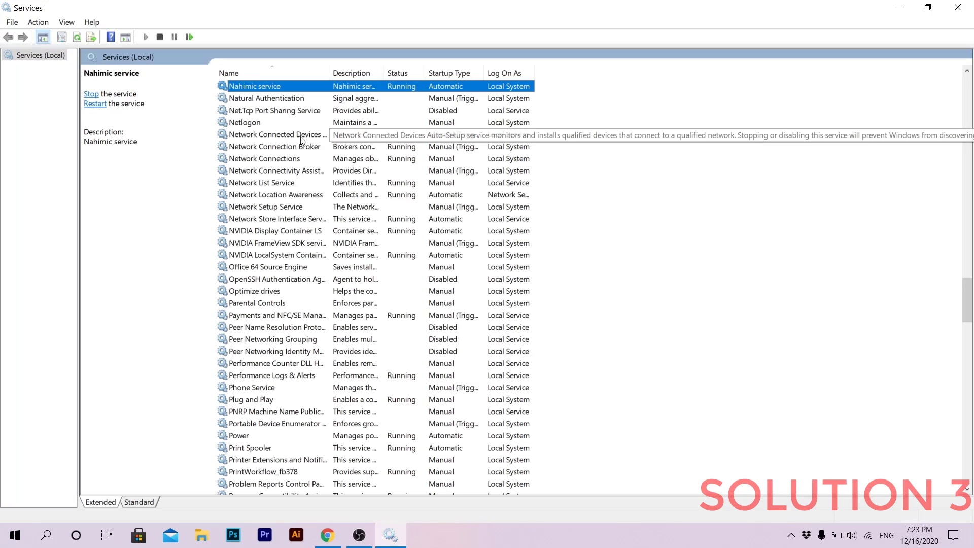
click(228, 171)
click(220, 344)
key(n)
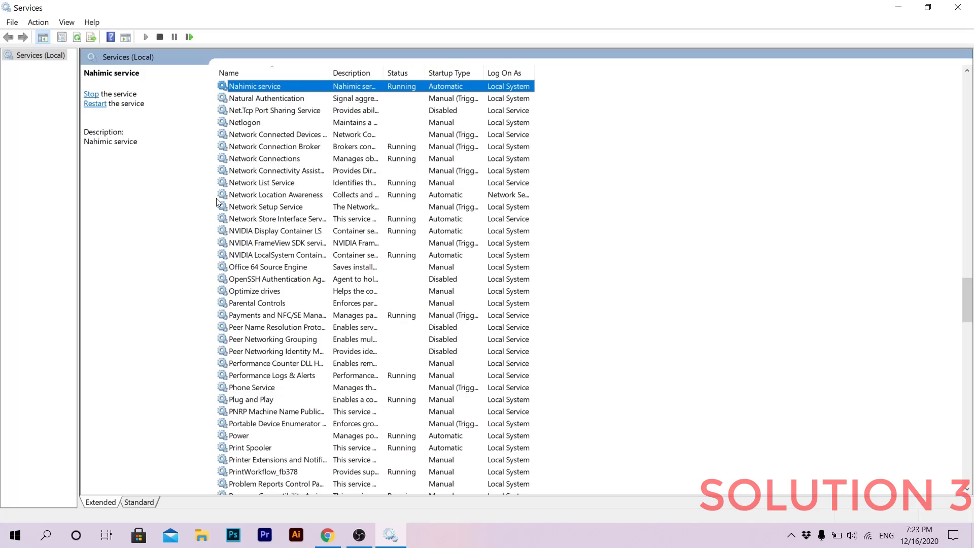
- Inspect NVIDIA FrameView SDK, LocalSystem Container and Display Container LS services in turn
click(249, 255)
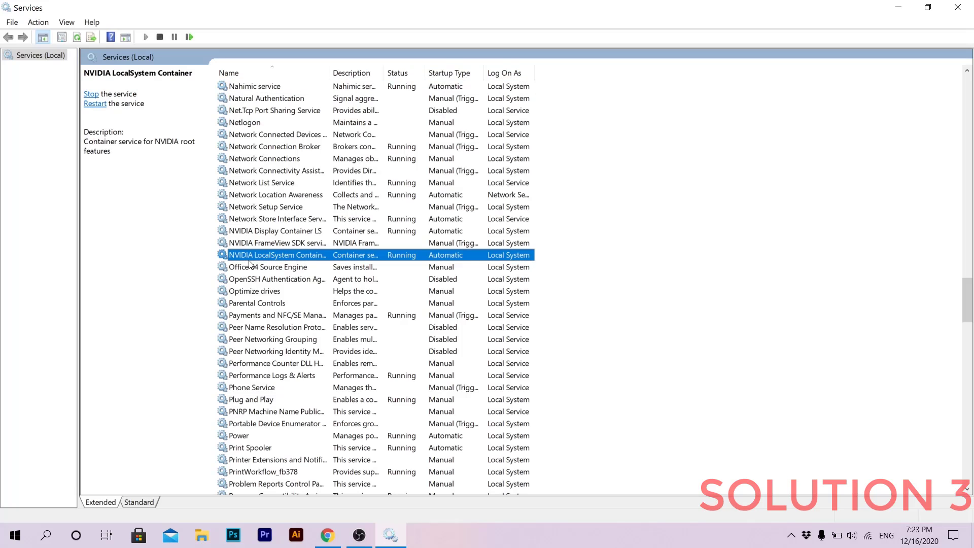
click(251, 242)
click(251, 230)
click(254, 242)
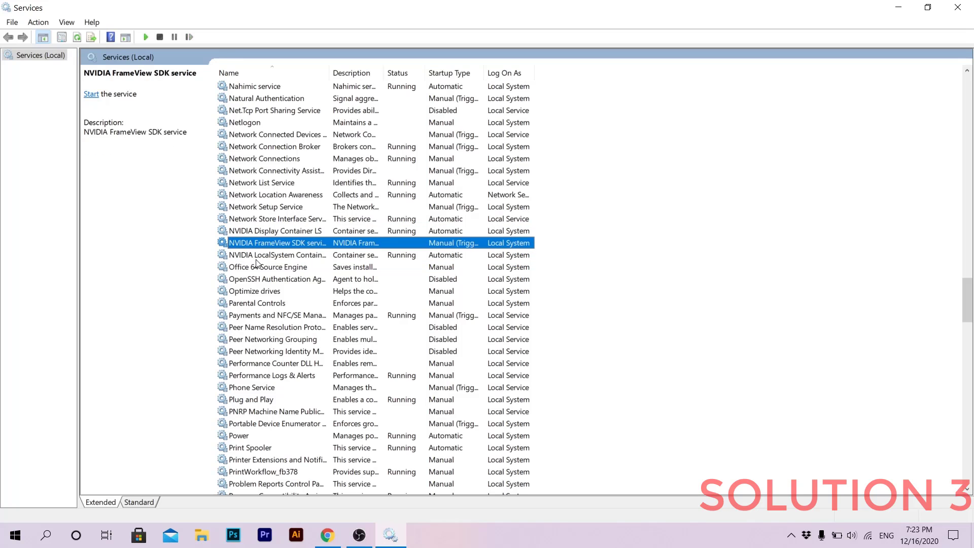
click(256, 255)
click(261, 242)
click(263, 220)
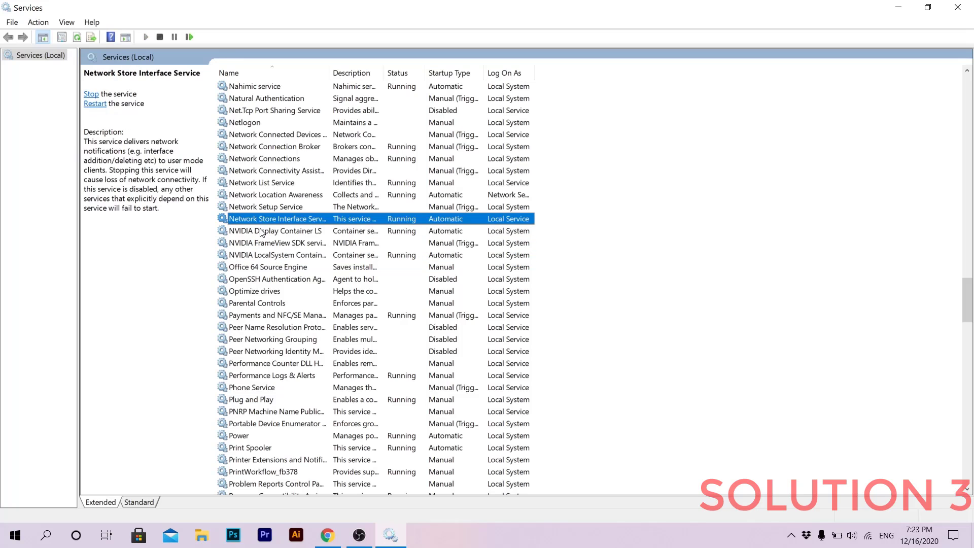
click(261, 231)
click(263, 244)
click(264, 255)
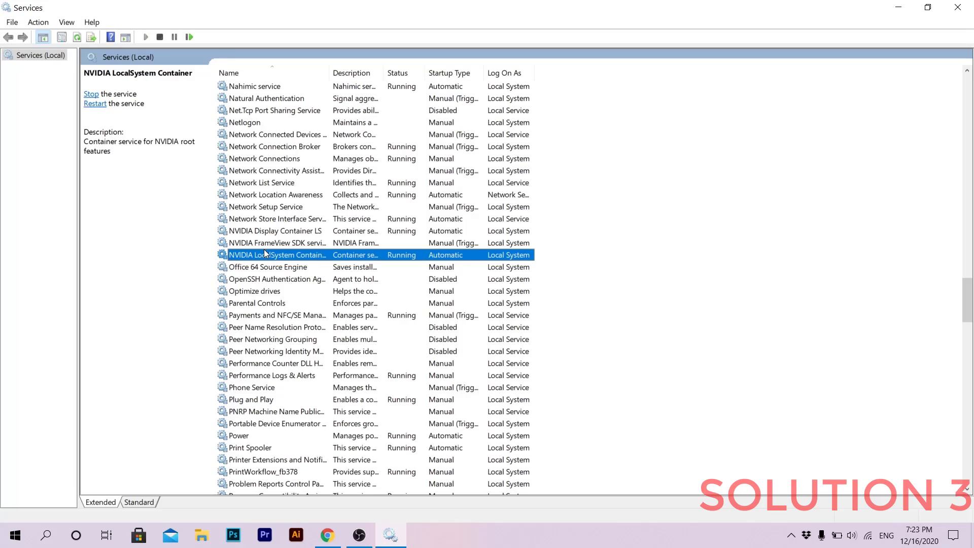
click(273, 244)
click(284, 230)
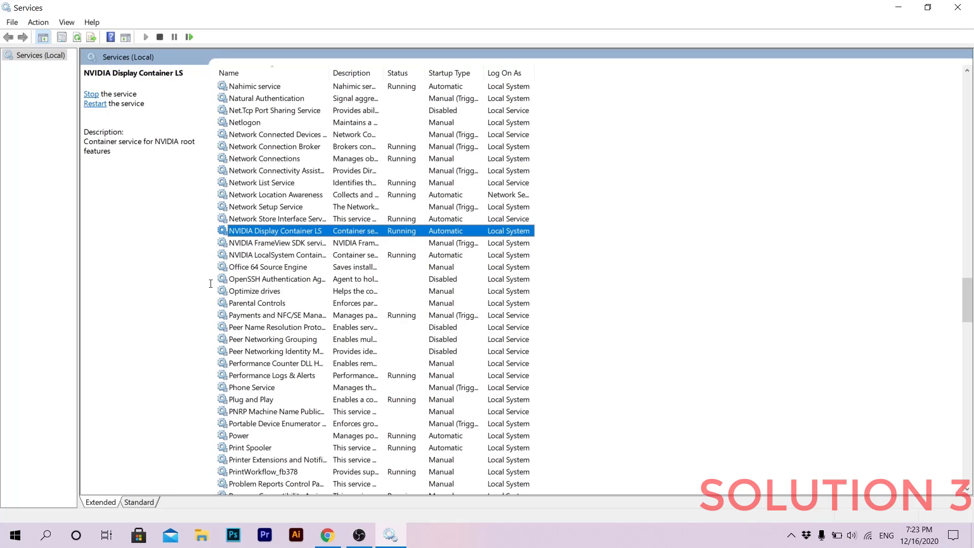
click(286, 257)
right_click(286, 256)
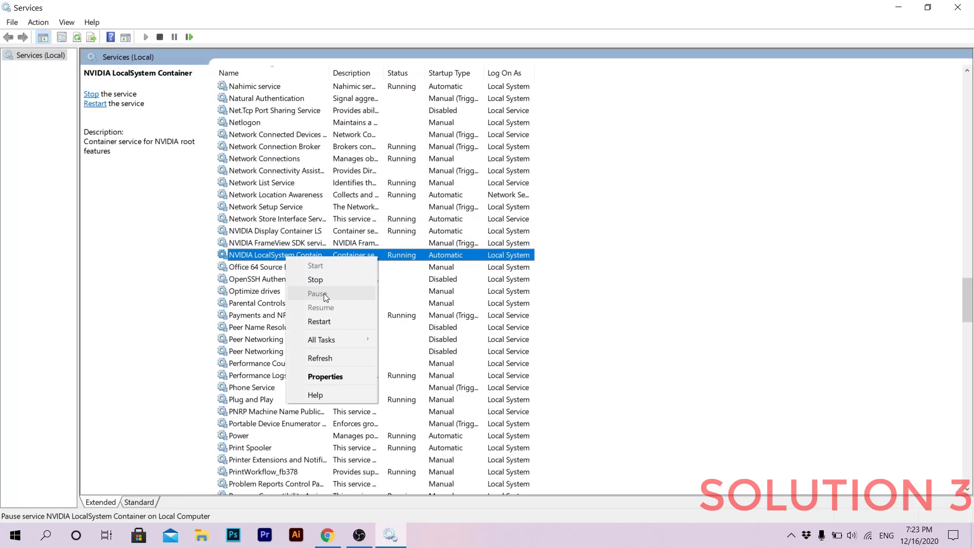
right_click(281, 243)
right_click(283, 243)
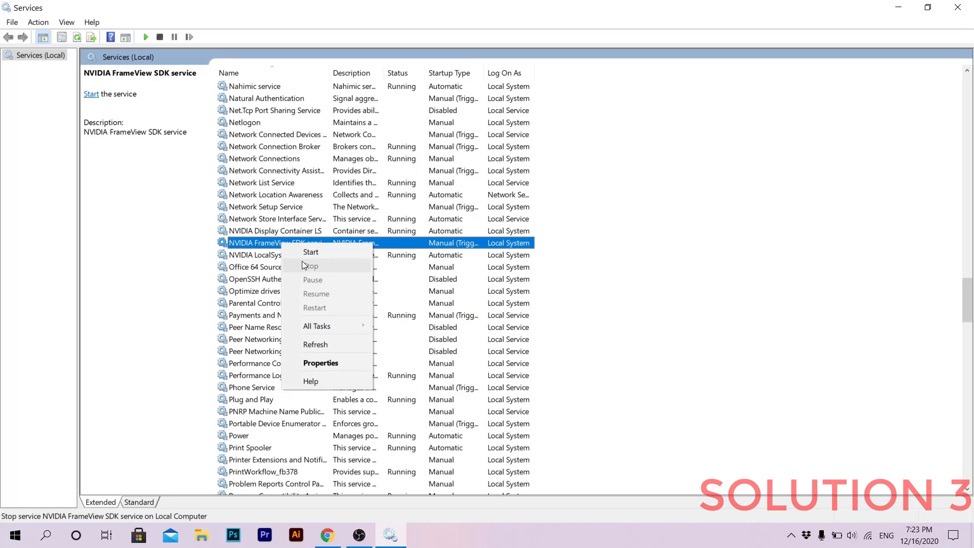
right_click(261, 233)
right_click(261, 233)
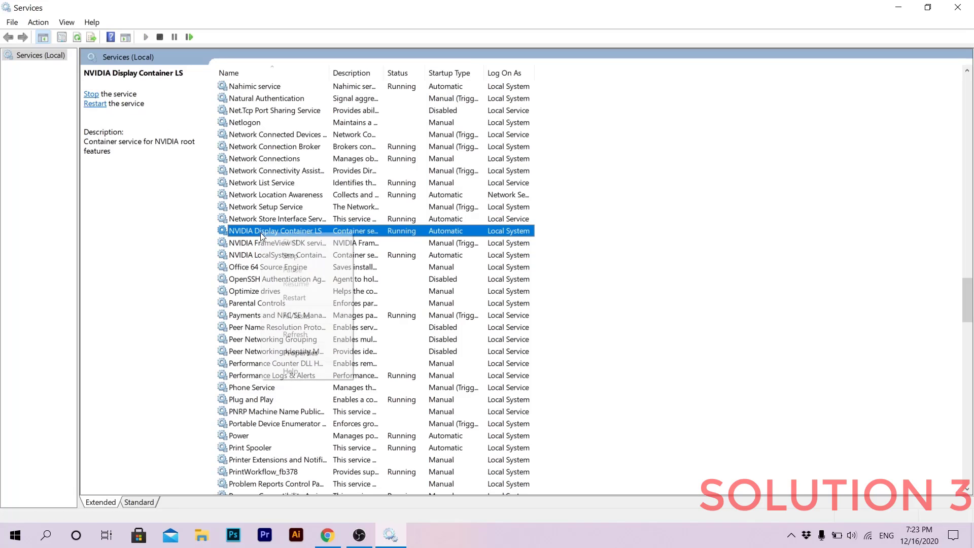
right_click(240, 254)
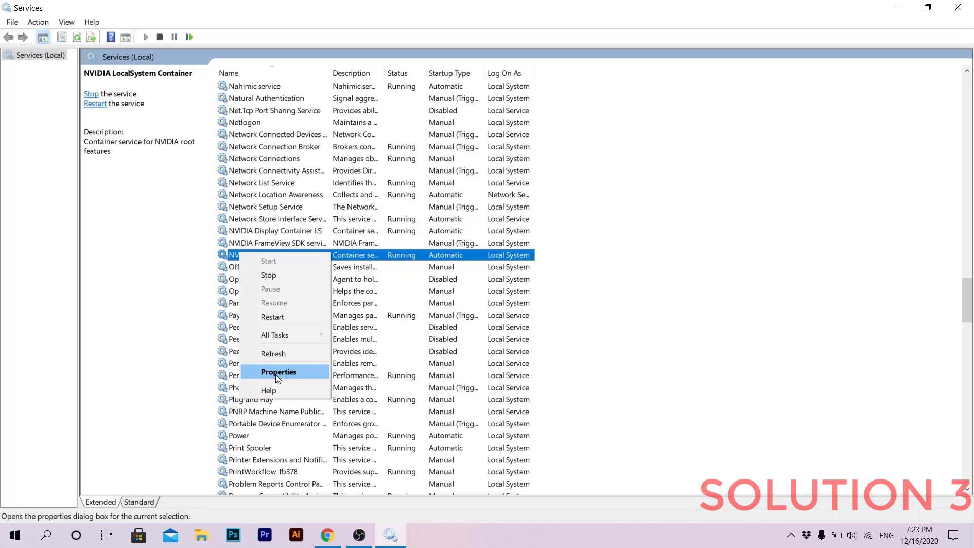
click(275, 374)
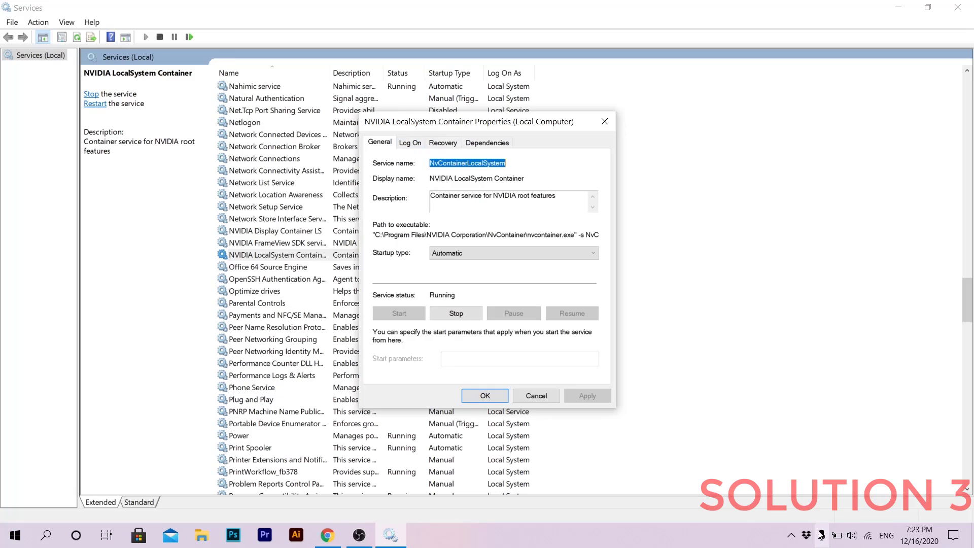
click(528, 394)
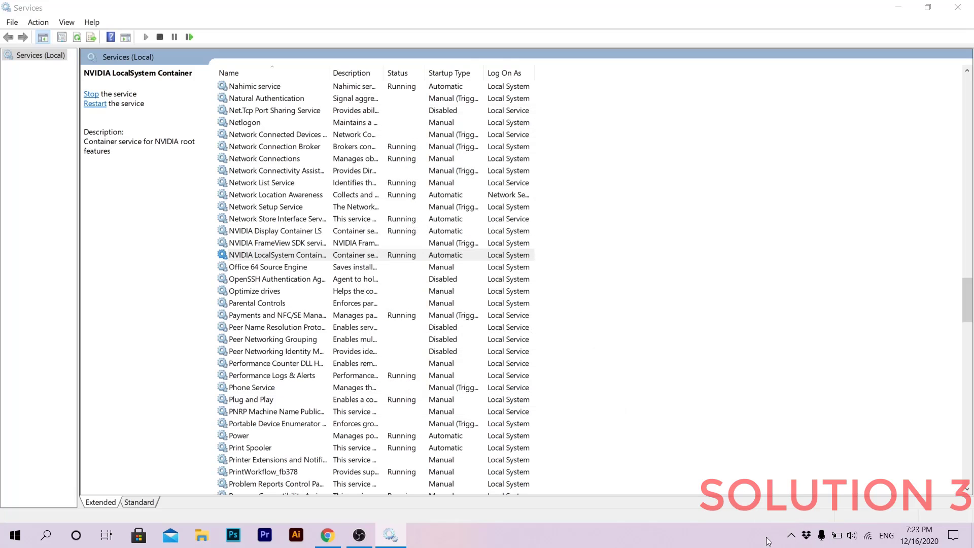
click(791, 535)
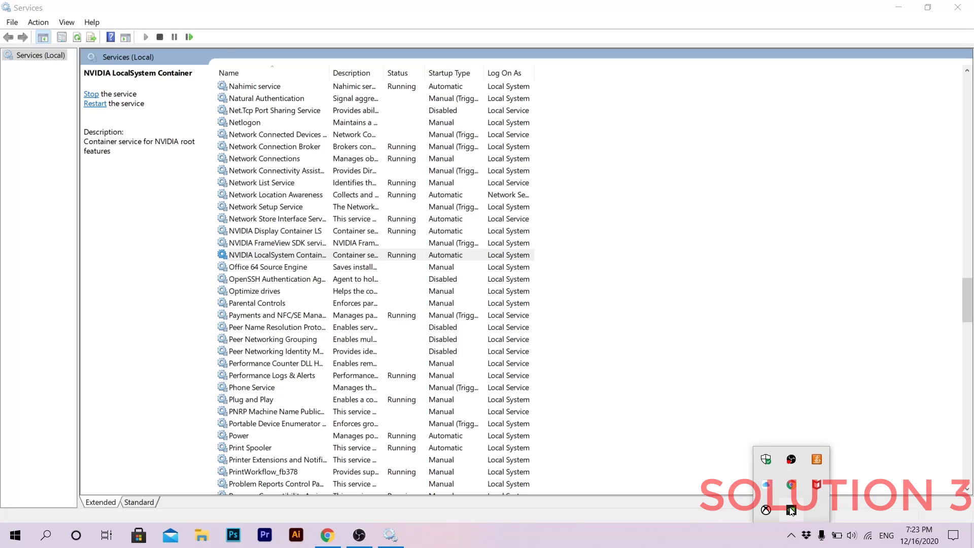
right_click(791, 511)
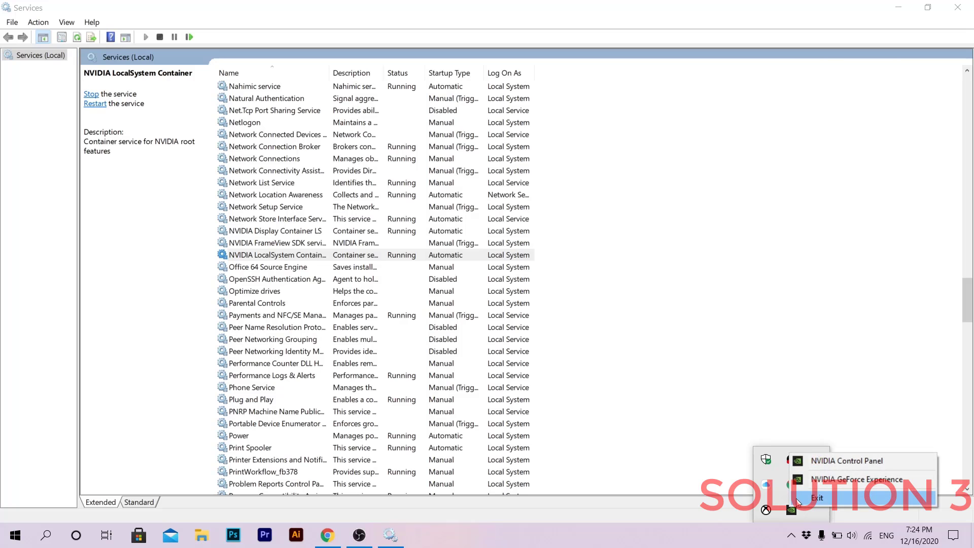
double_click(323, 256)
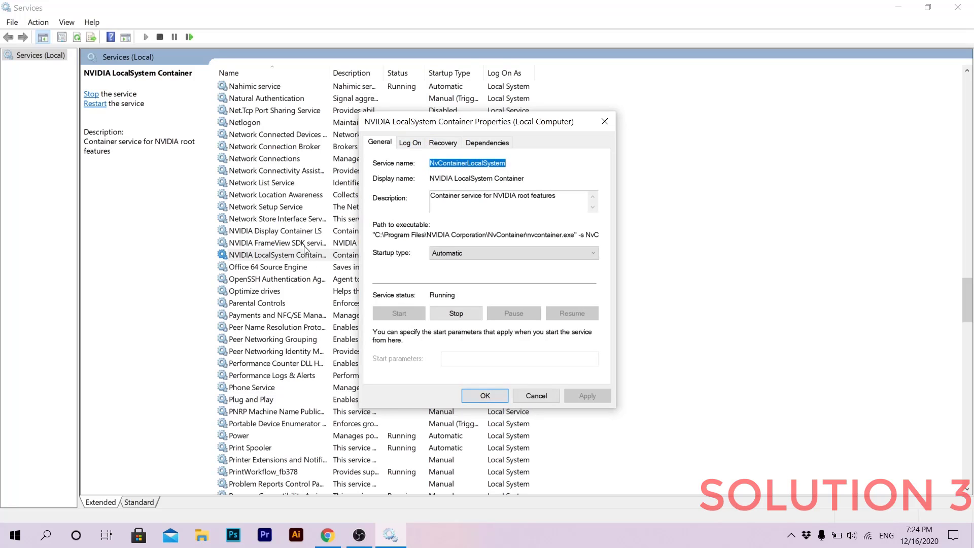
click(404, 145)
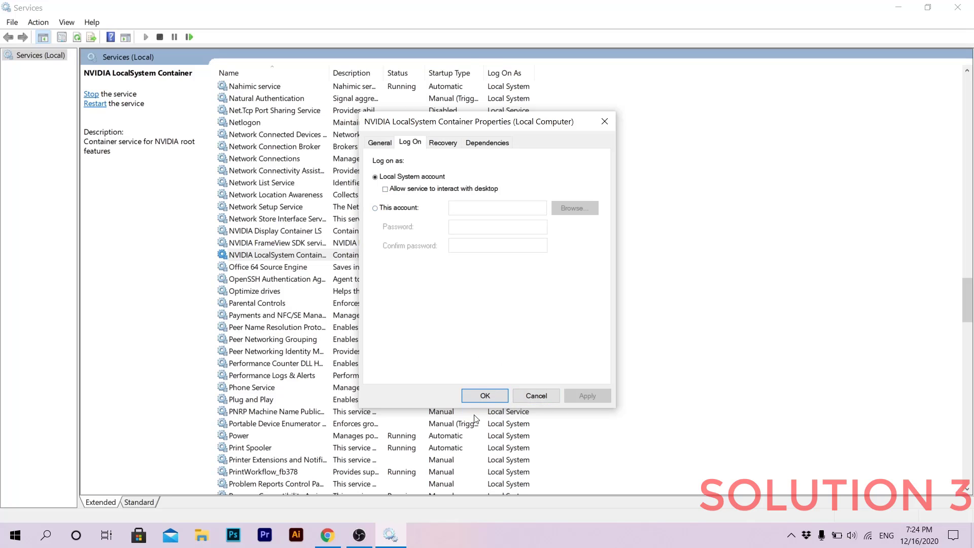
click(531, 401)
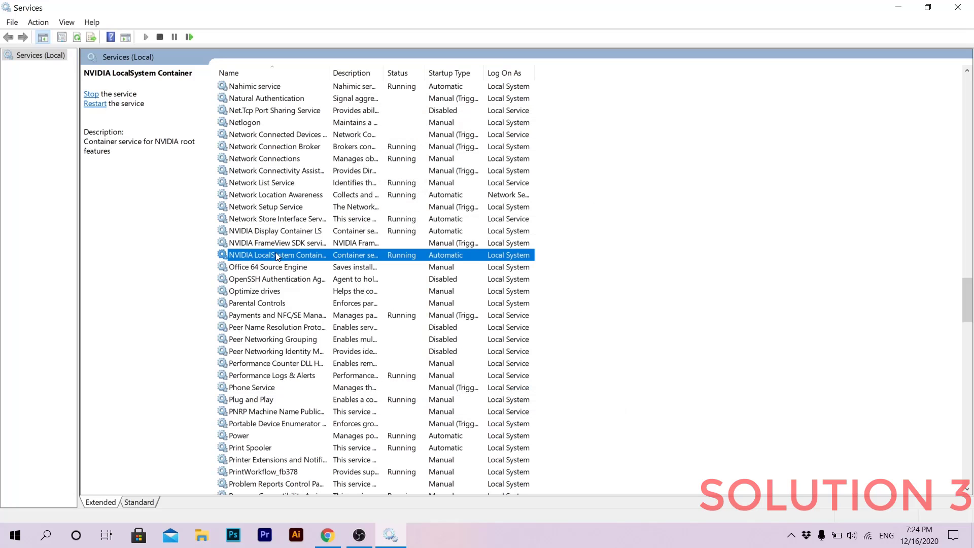
double_click(261, 243)
click(410, 142)
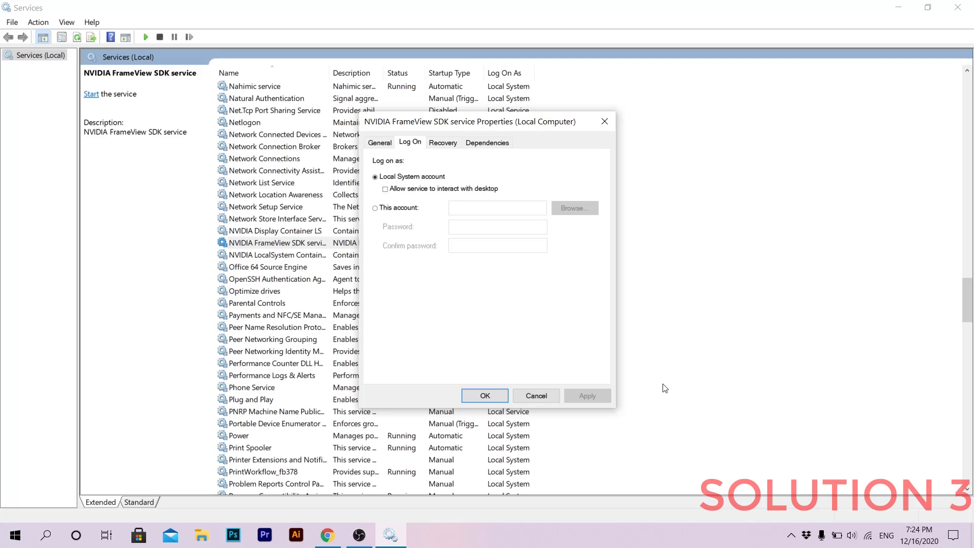
click(548, 395)
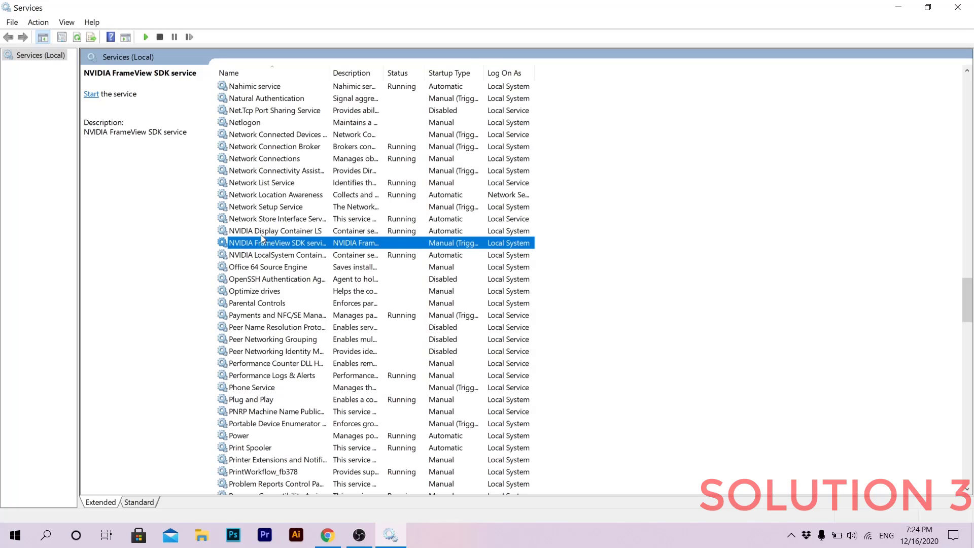
double_click(288, 234)
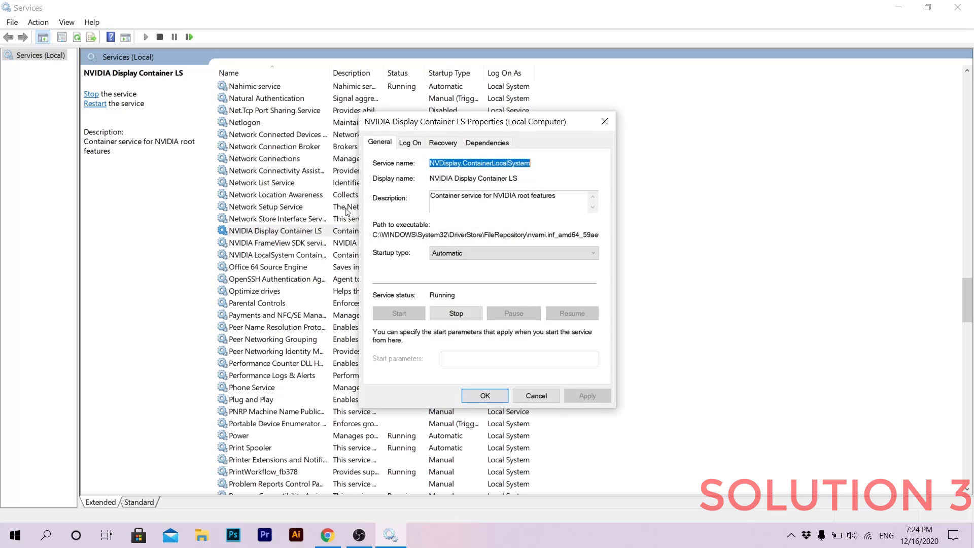
click(401, 139)
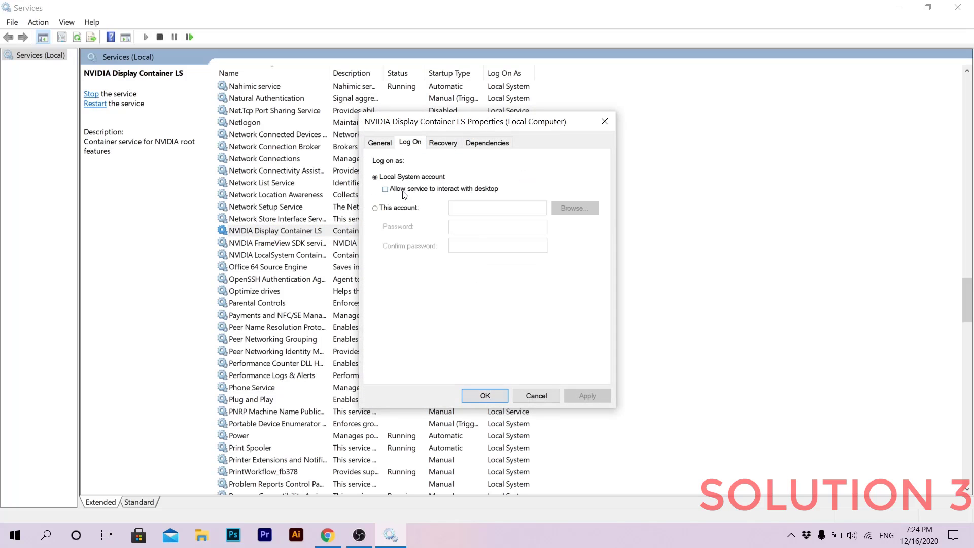
click(523, 395)
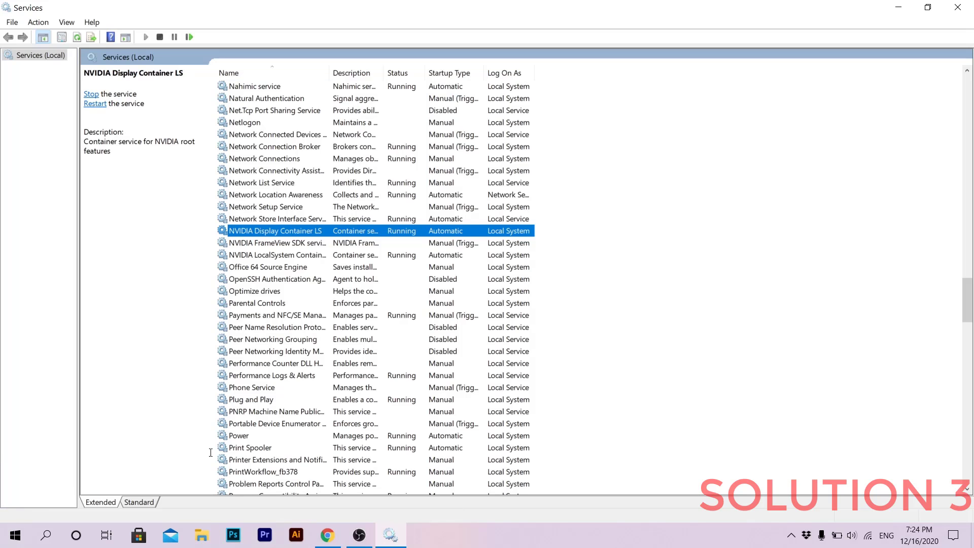
- Peek at the hidden tray icons and try a 'ger' Start search, then close Start
click(791, 536)
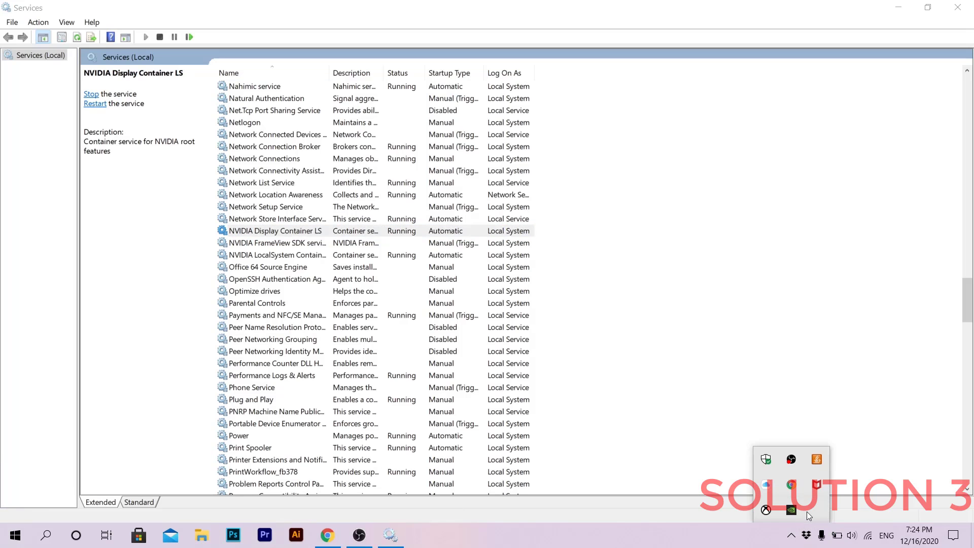
click(791, 536)
key(super)
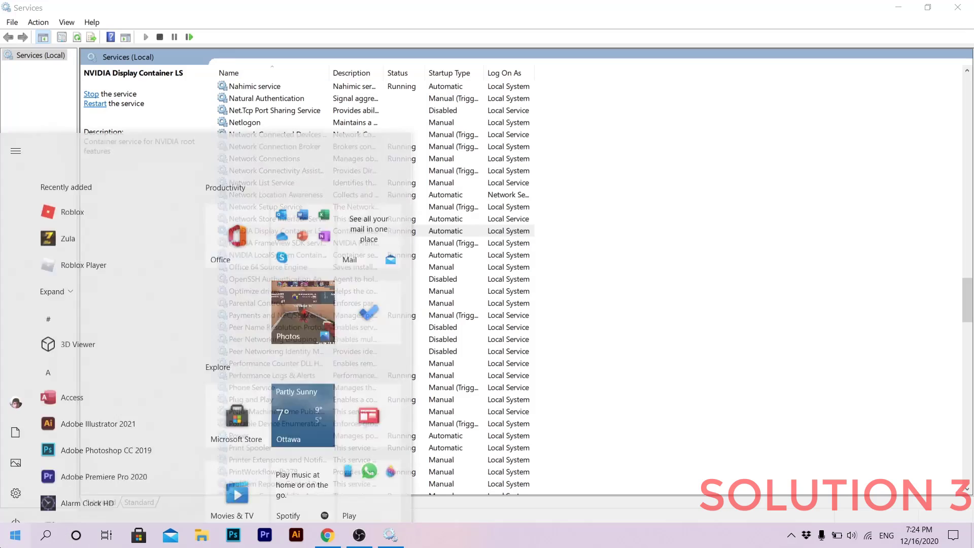
text(ger)
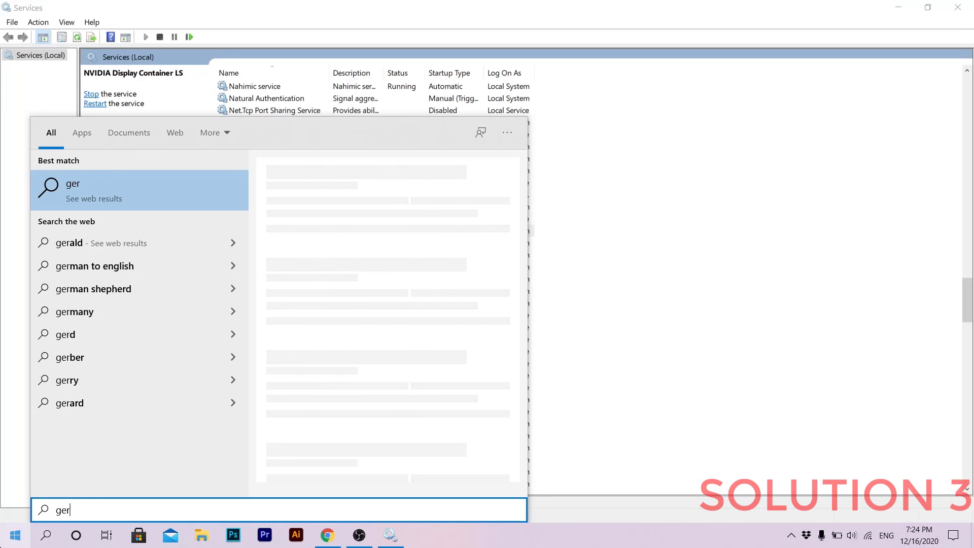
key(BackSpace)
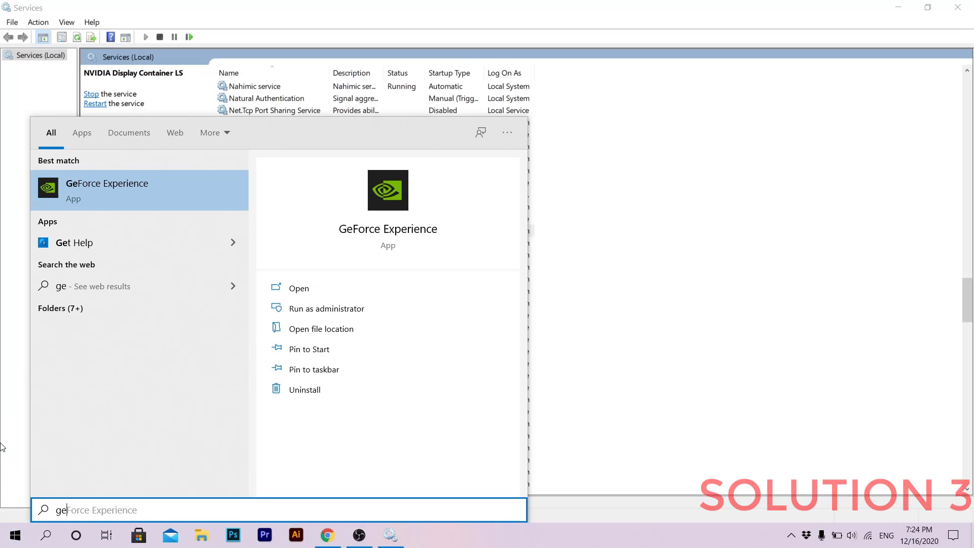
click(15, 536)
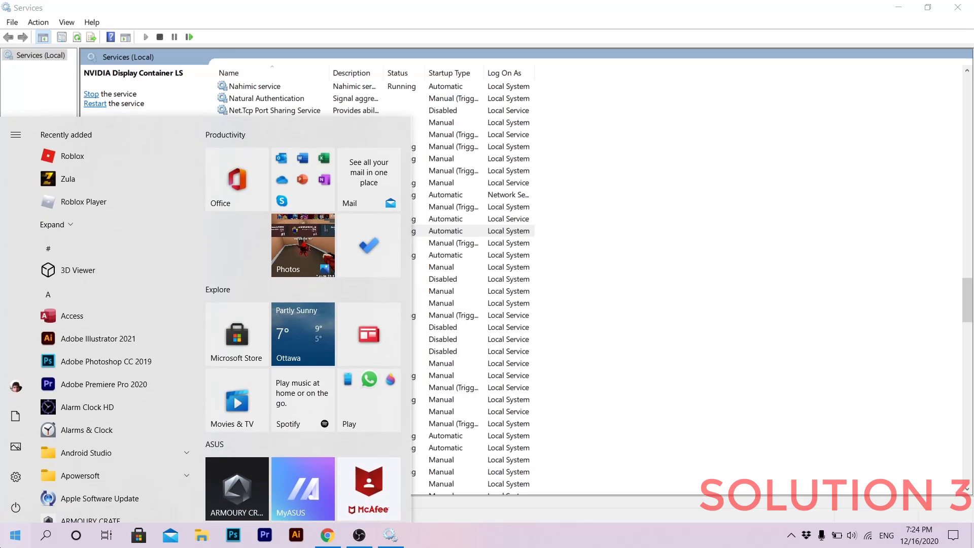
click(16, 535)
- Search 'control' from Start to open Control Panel
key(super)
text(control)
key(Return)
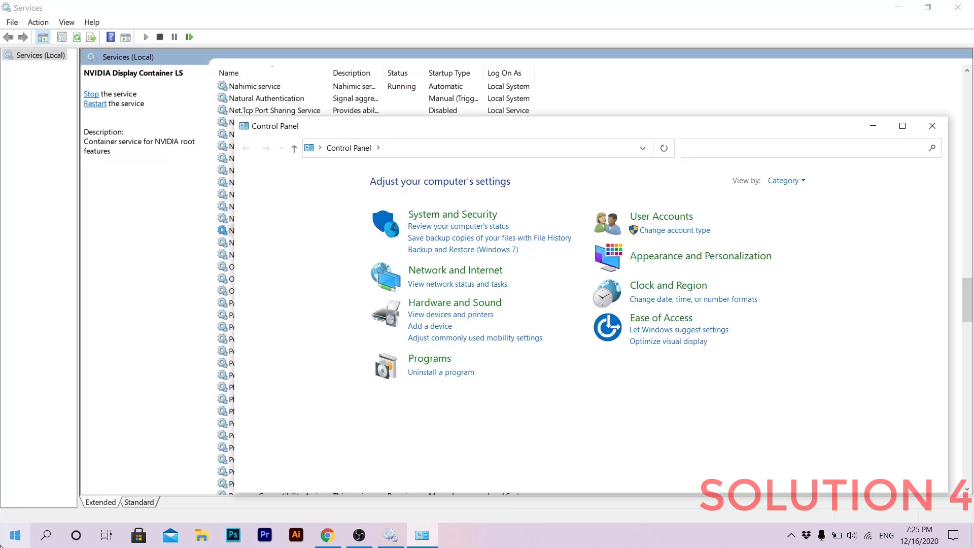
- Open Programs > Programs and Features maximized to list installed programs
click(414, 355)
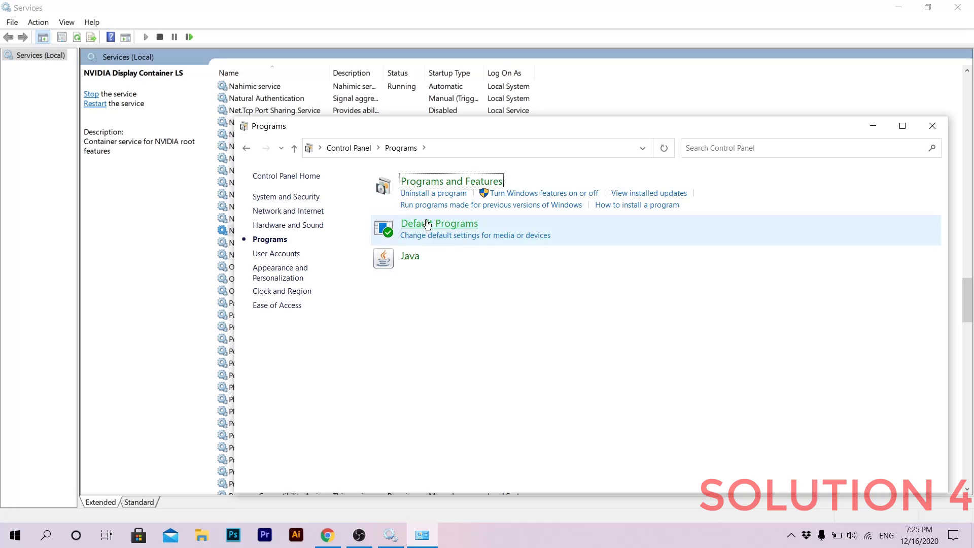
click(437, 185)
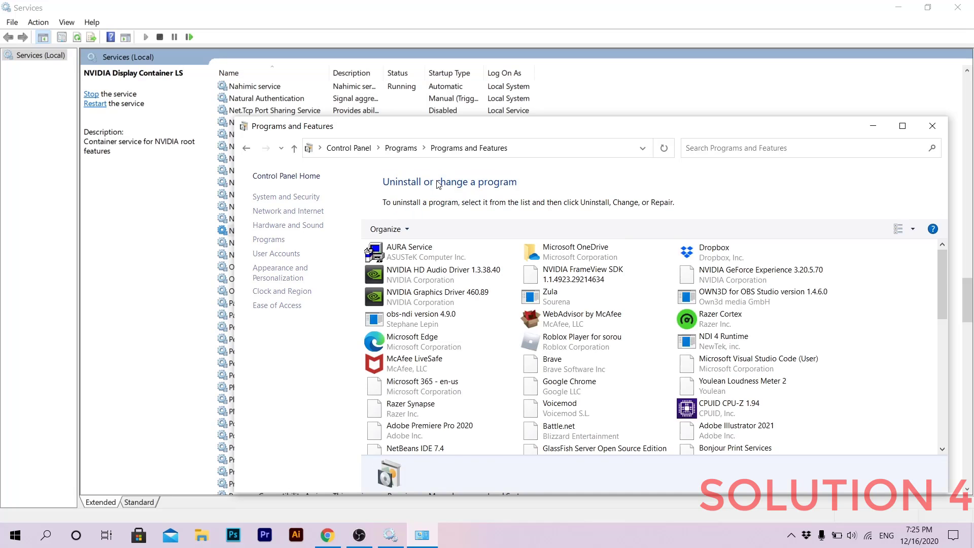
click(903, 126)
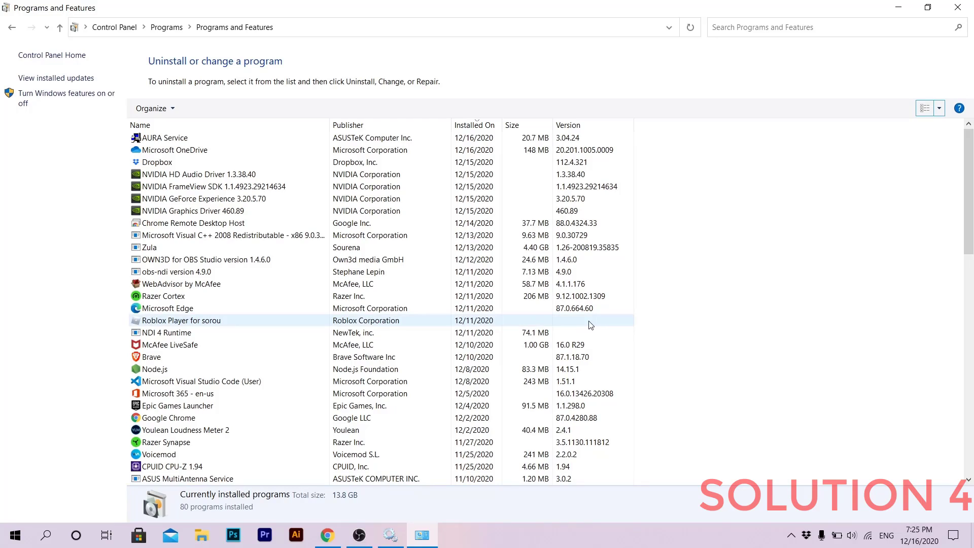
scroll(591, 325, down, 20)
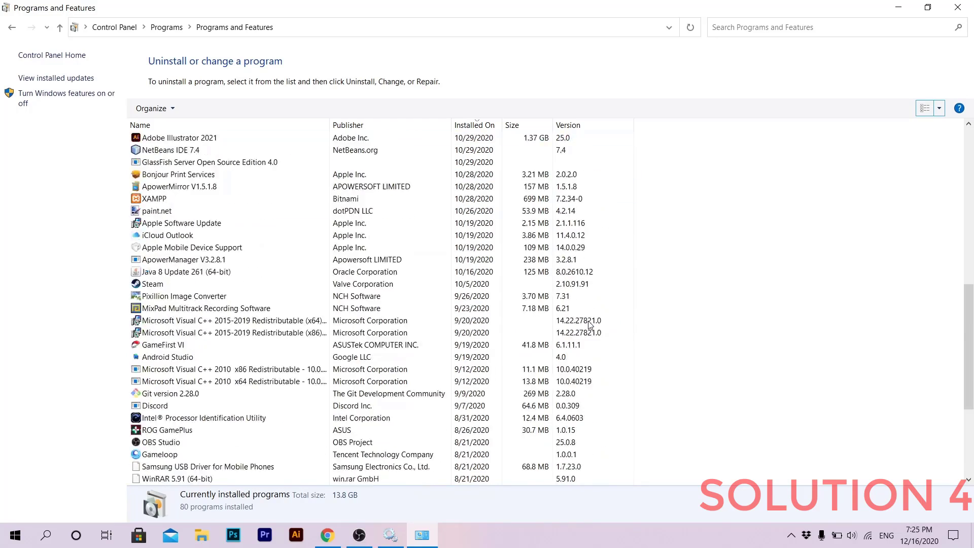
scroll(470, 374, up, 5)
scroll(469, 374, up, 12)
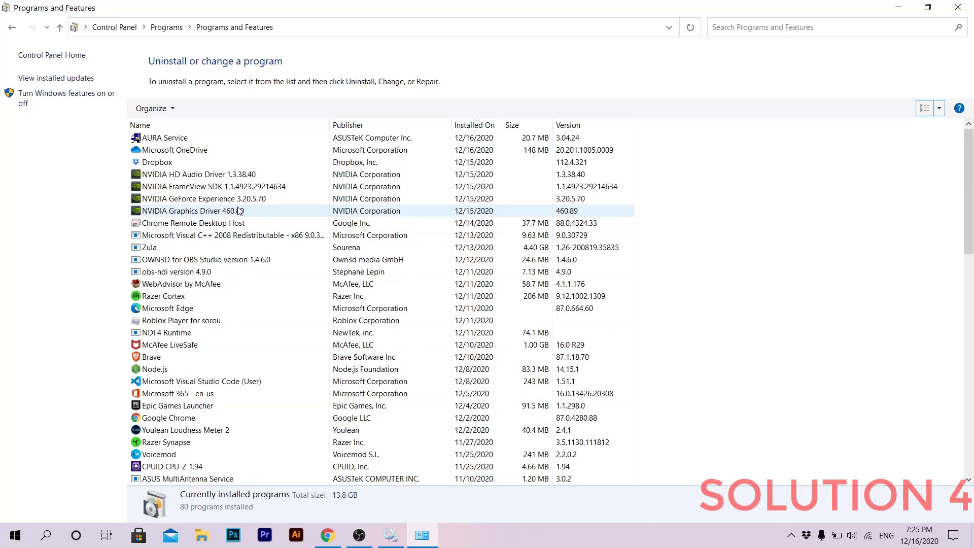
- Review GeForce Experience 3.20.5.70 and Graphics Driver 460.89 entries, then close the list
click(239, 211)
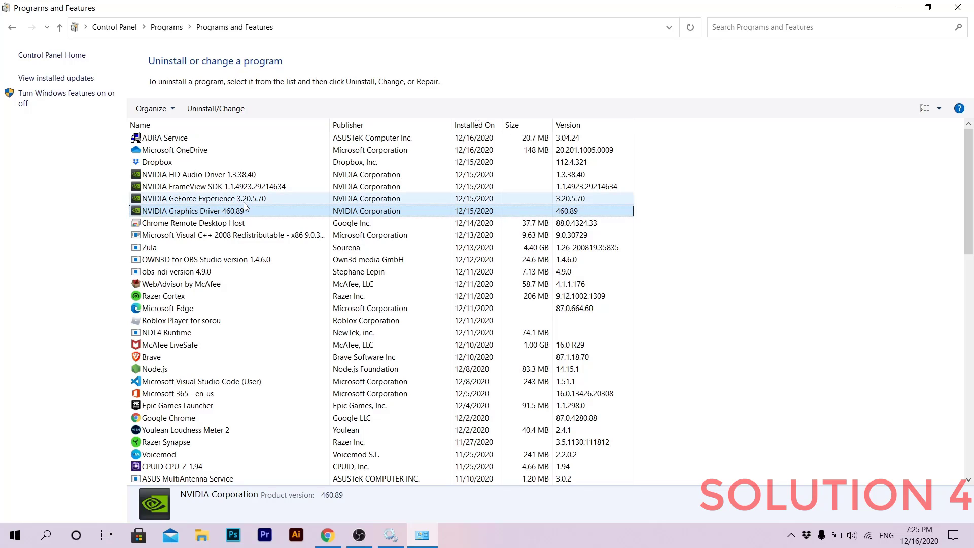
click(244, 204)
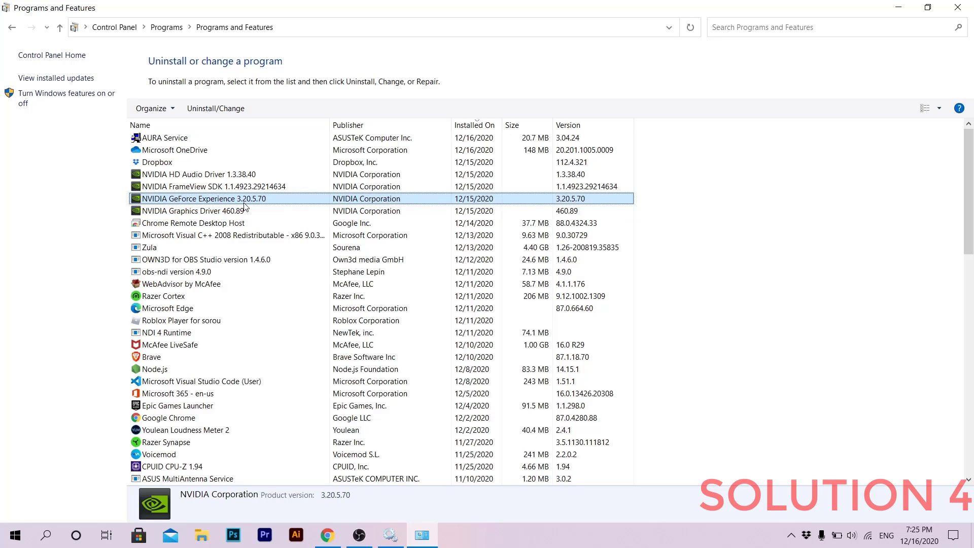
key(Up)
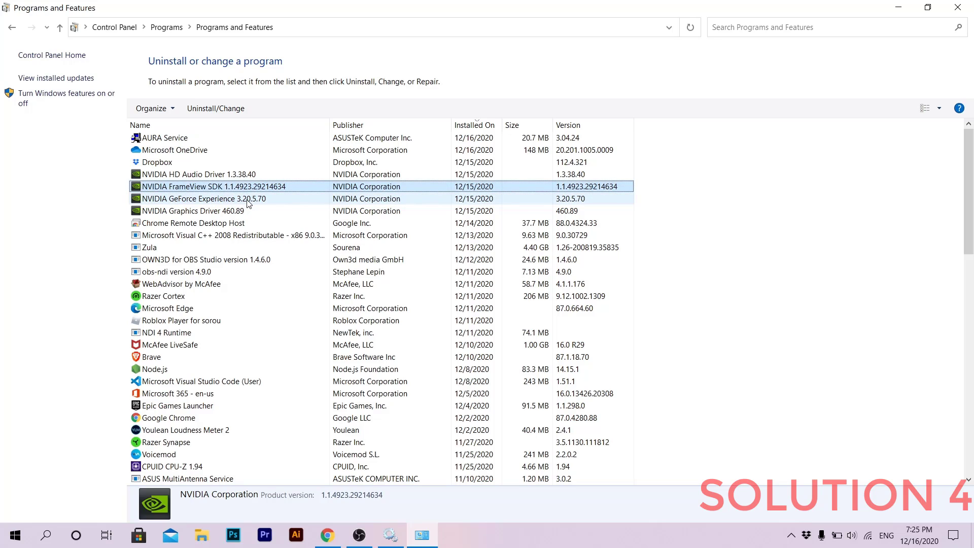
click(250, 203)
key(Up)
click(260, 199)
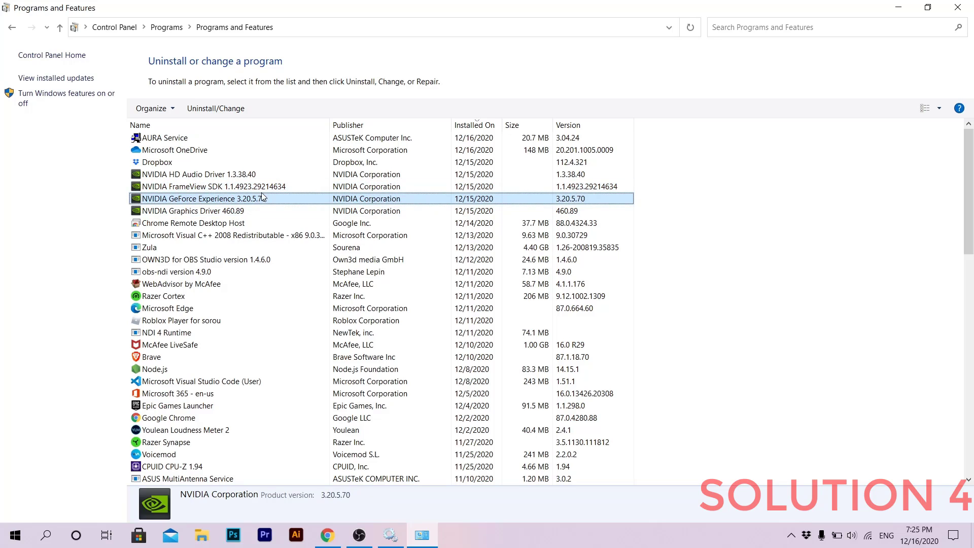
click(258, 214)
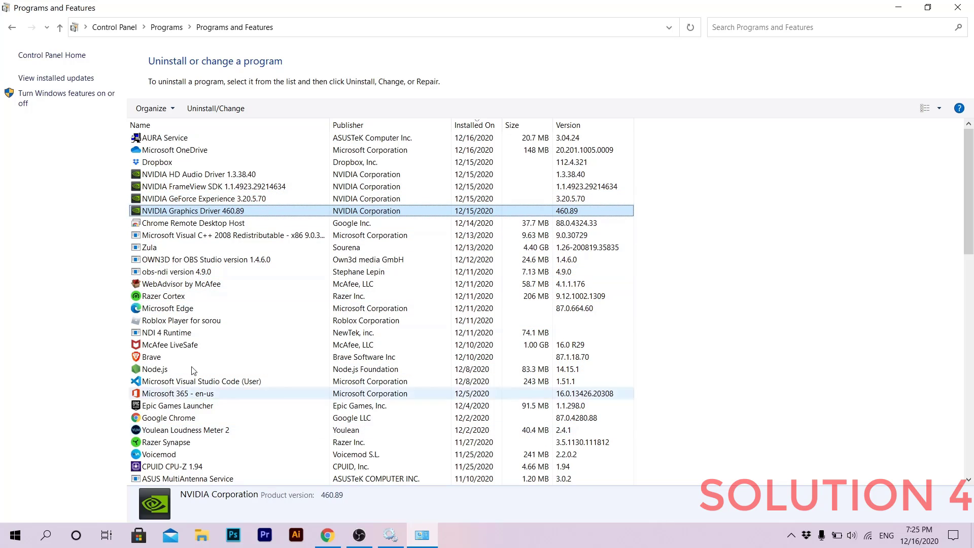
right_click(231, 195)
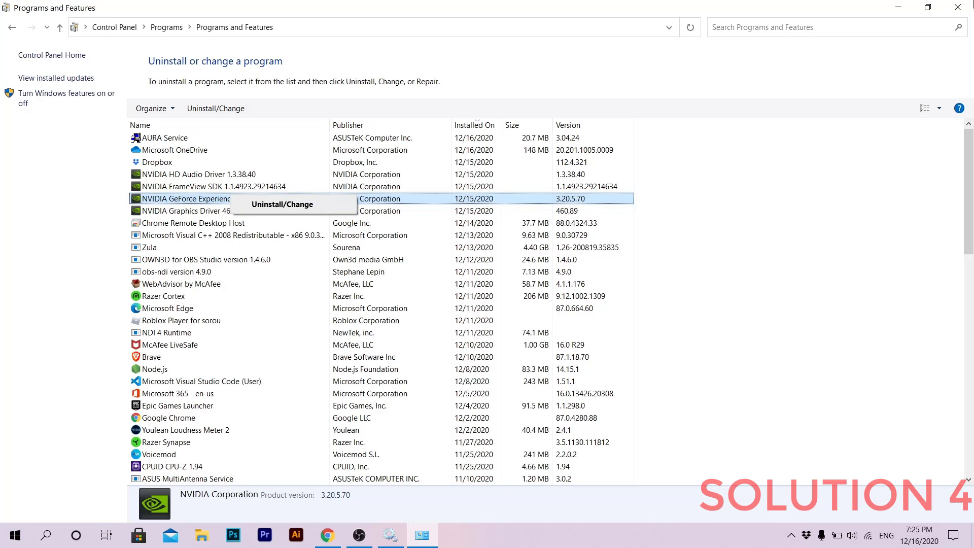
click(953, 6)
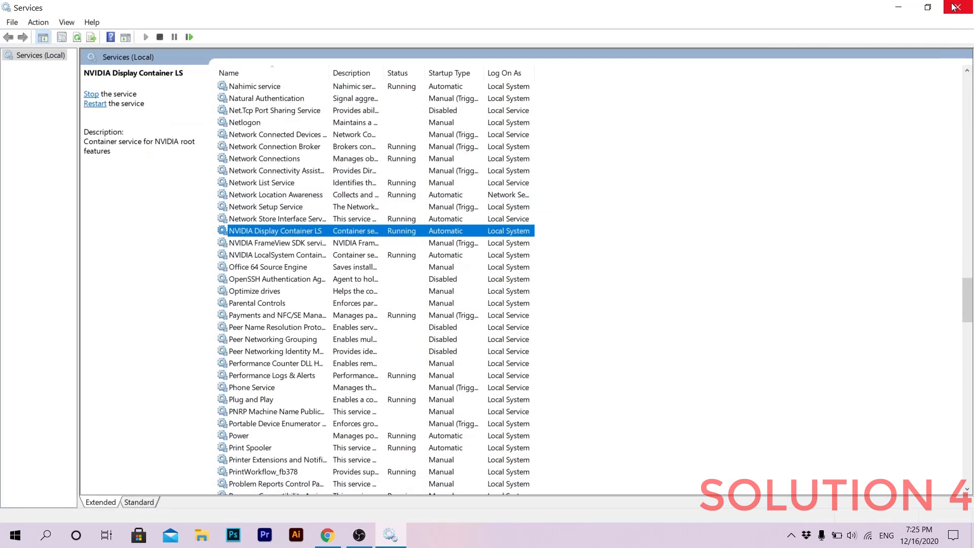
- Minimize Services and browse File Explorer to OS (C:) > Program Files (x86)
click(899, 7)
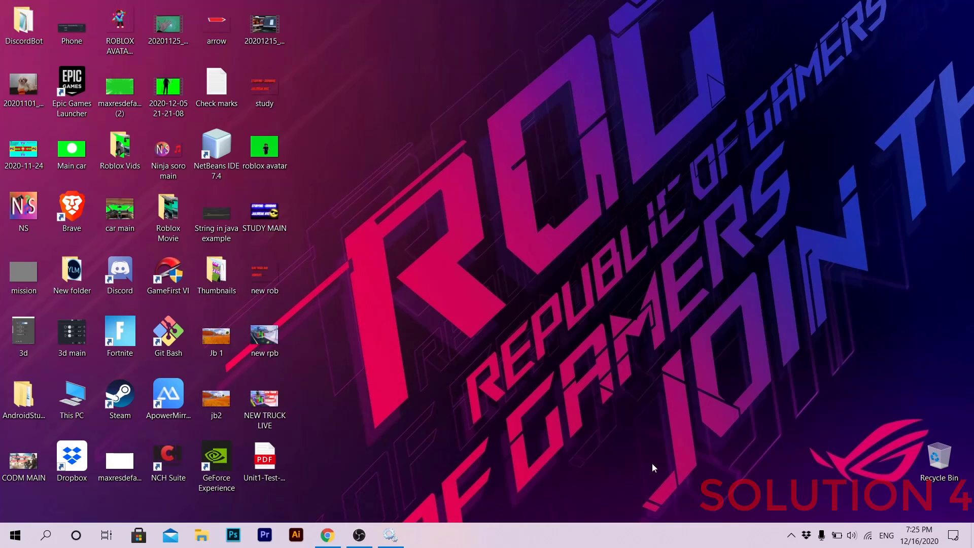
click(203, 536)
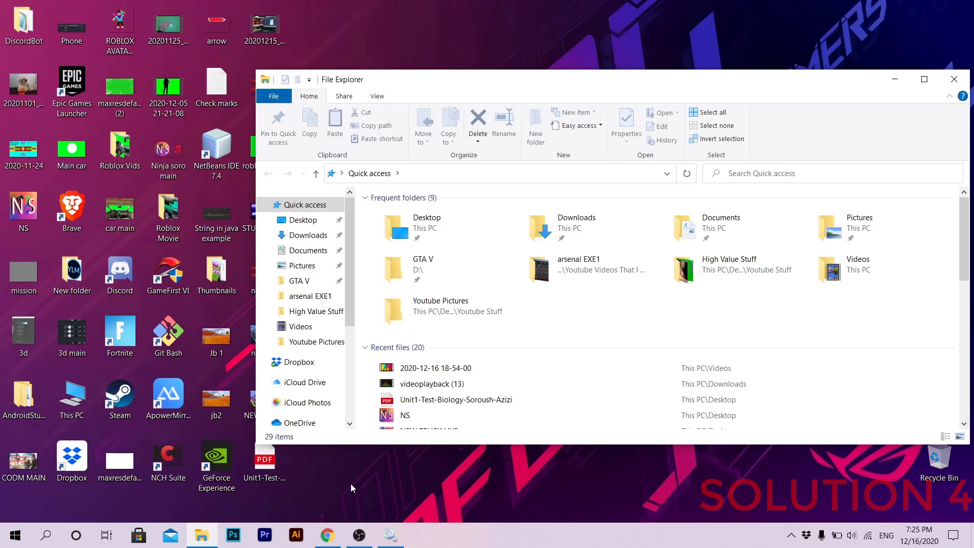
scroll(325, 396, down, 2)
scroll(327, 399, down, 2)
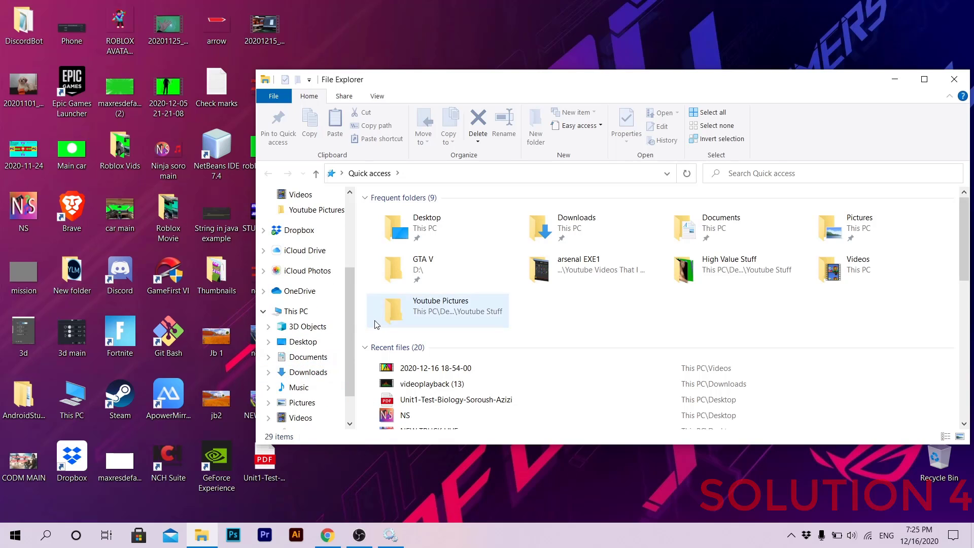
click(303, 383)
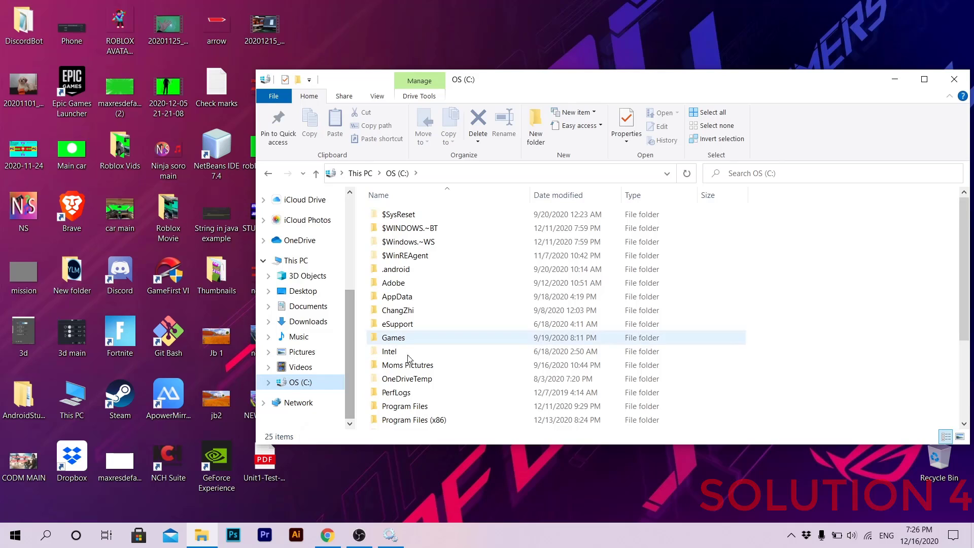
scroll(396, 366, down, 1)
double_click(432, 379)
- Locate and open the NVIDIA Corporation folder
scroll(436, 391, down, 5)
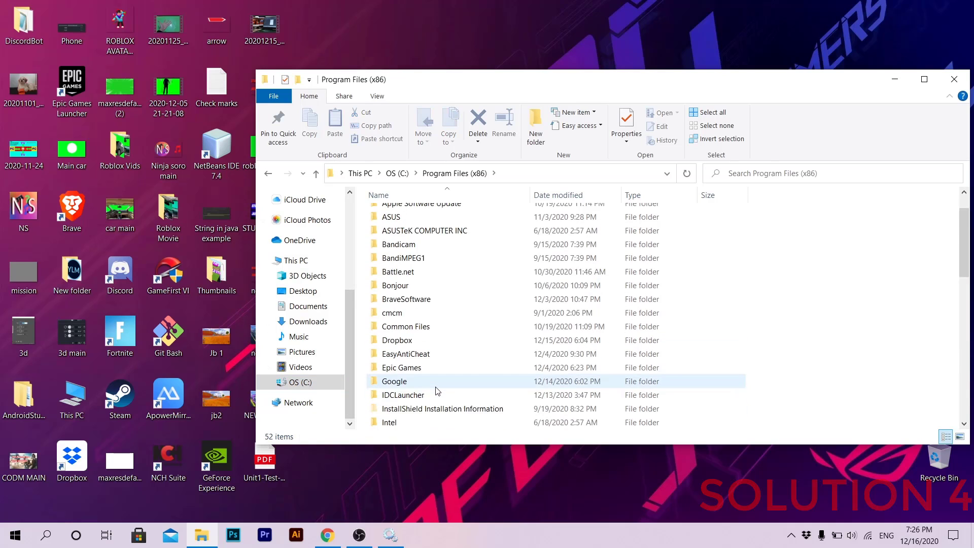
scroll(435, 390, down, 2)
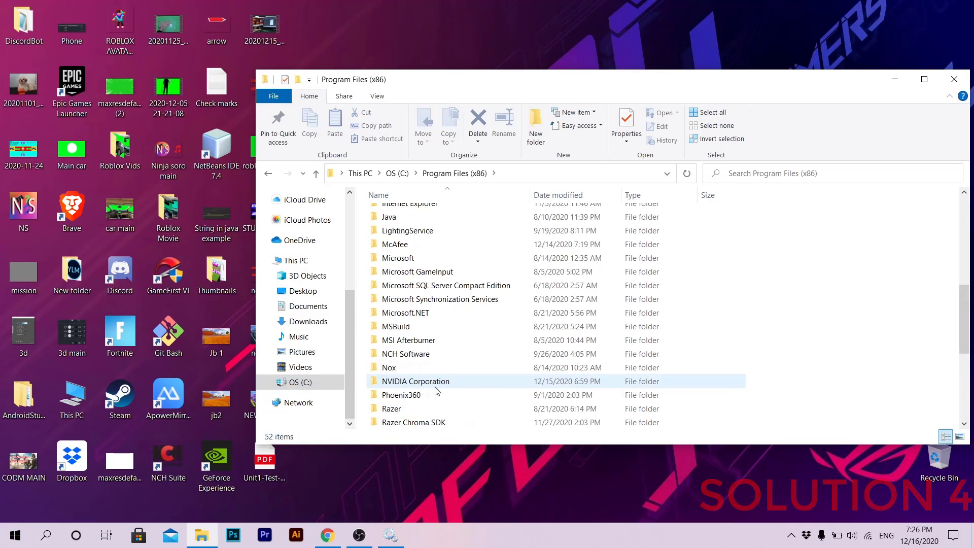
scroll(434, 393, up, 4)
scroll(418, 358, up, 2)
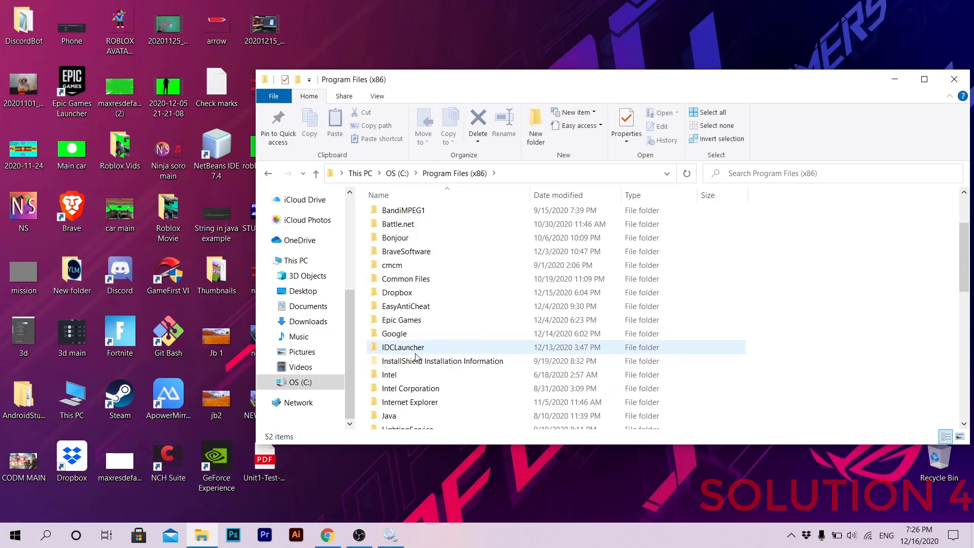
scroll(417, 358, down, 9)
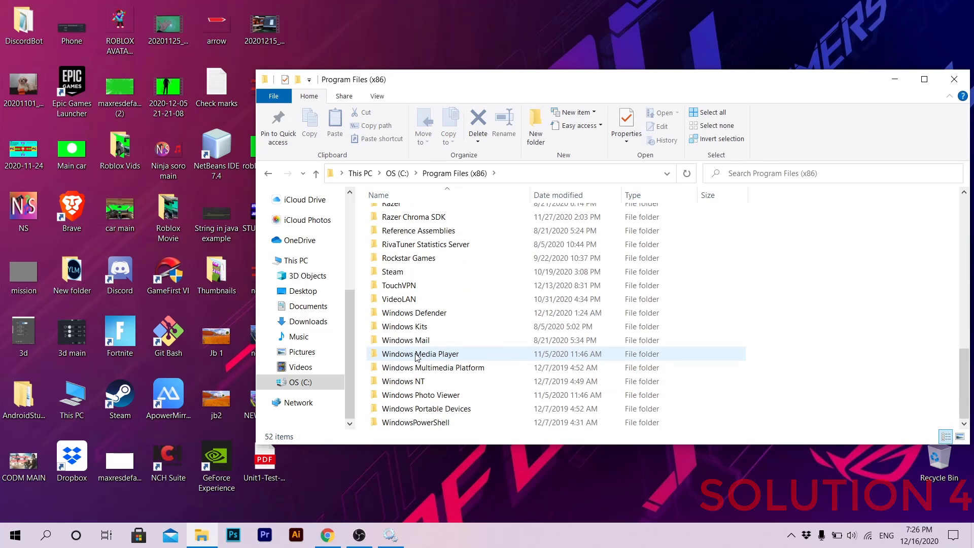
scroll(417, 358, up, 3)
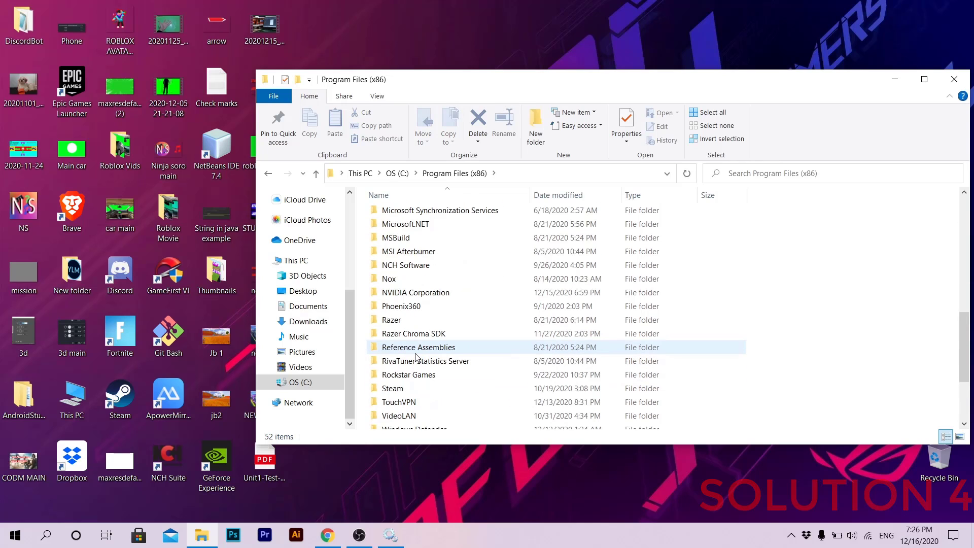
double_click(432, 299)
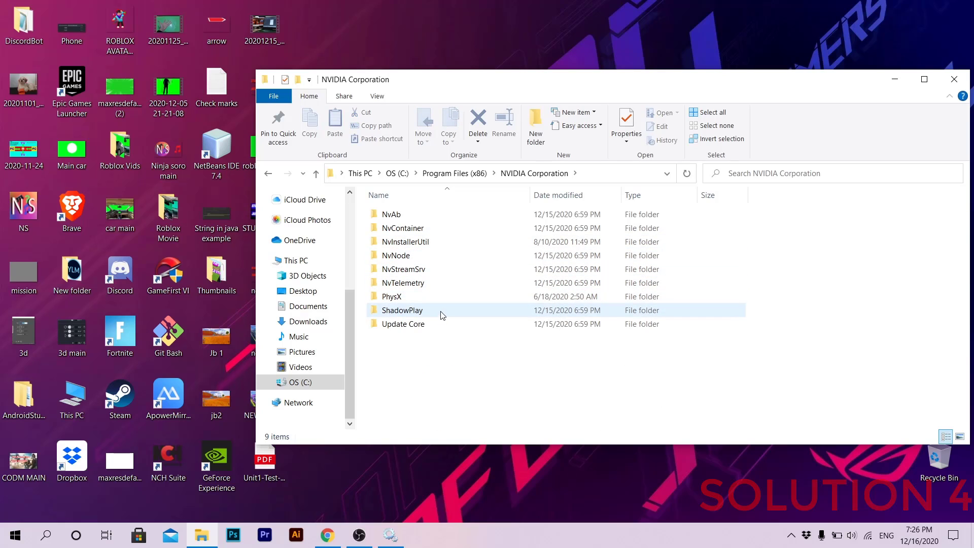
- Select all nine NVIDIA subfolders, reopening the folder from Program Files (x86), then select NvTelemetry
mouse_move(446, 286)
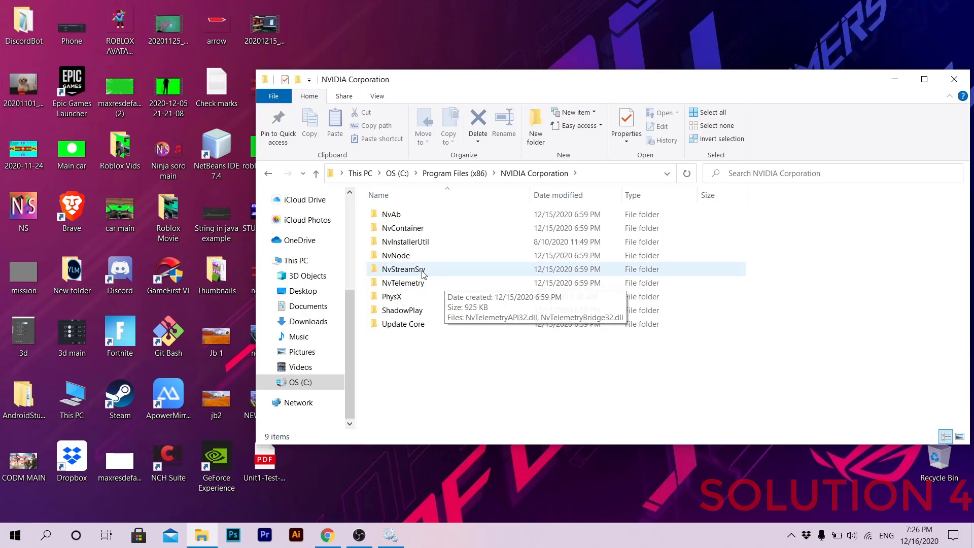
click(529, 246)
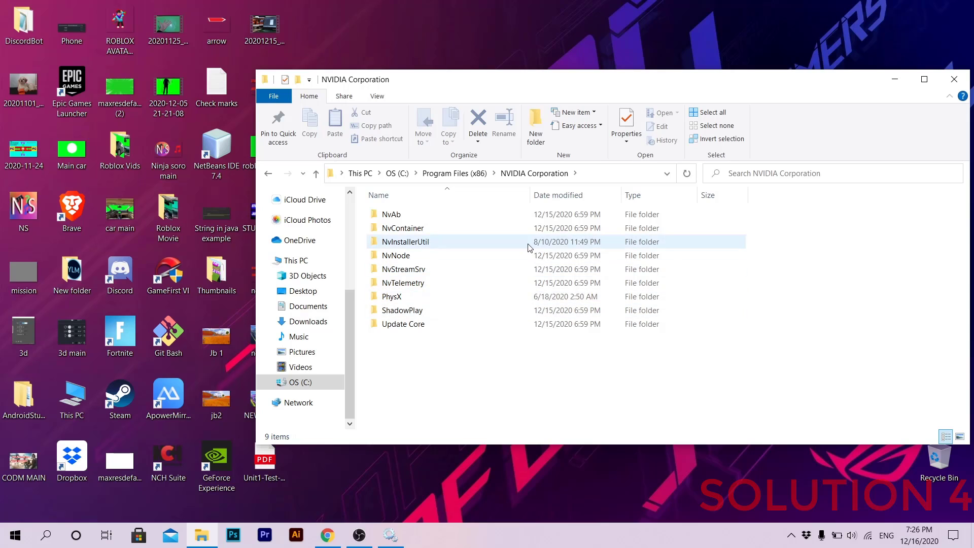
click(451, 361)
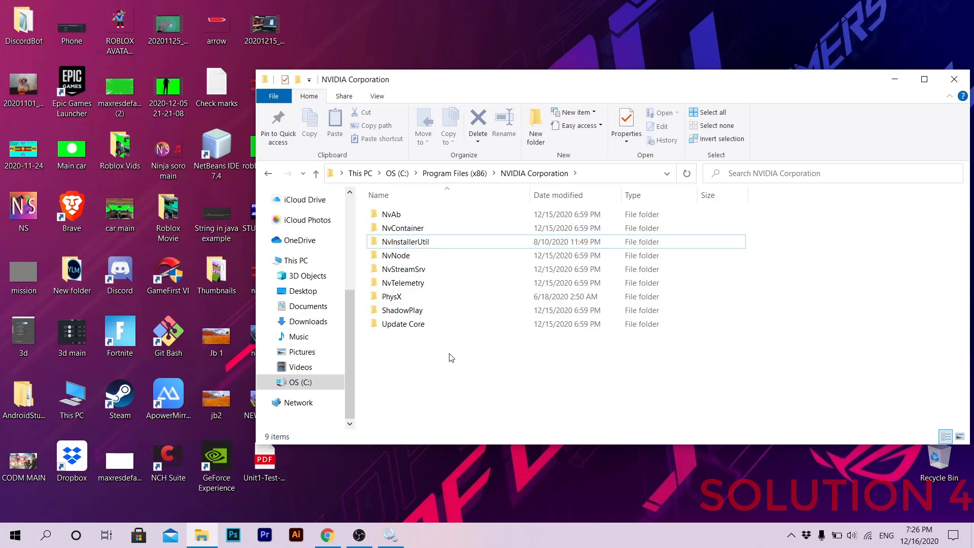
click(459, 293)
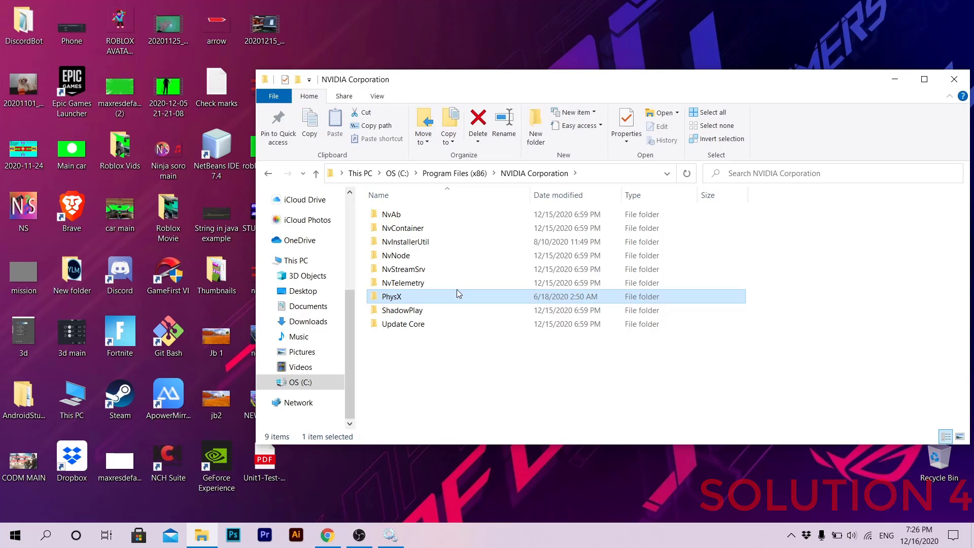
drag(452, 379, 459, 197)
click(12, 537)
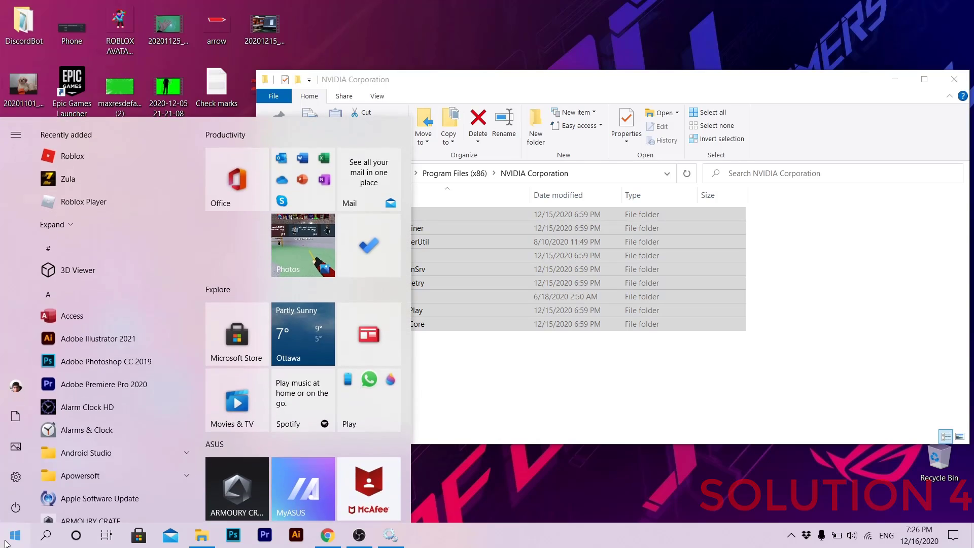
click(7, 541)
click(315, 172)
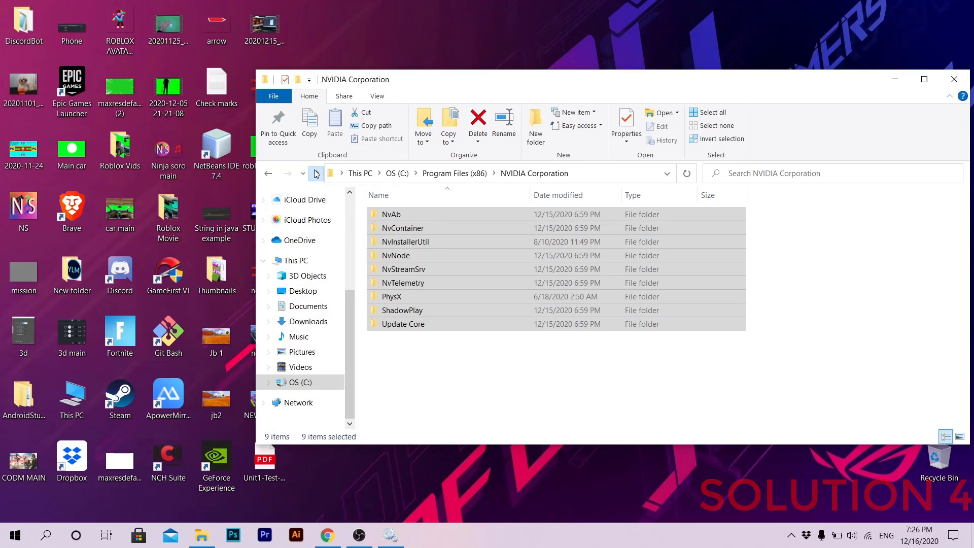
double_click(502, 422)
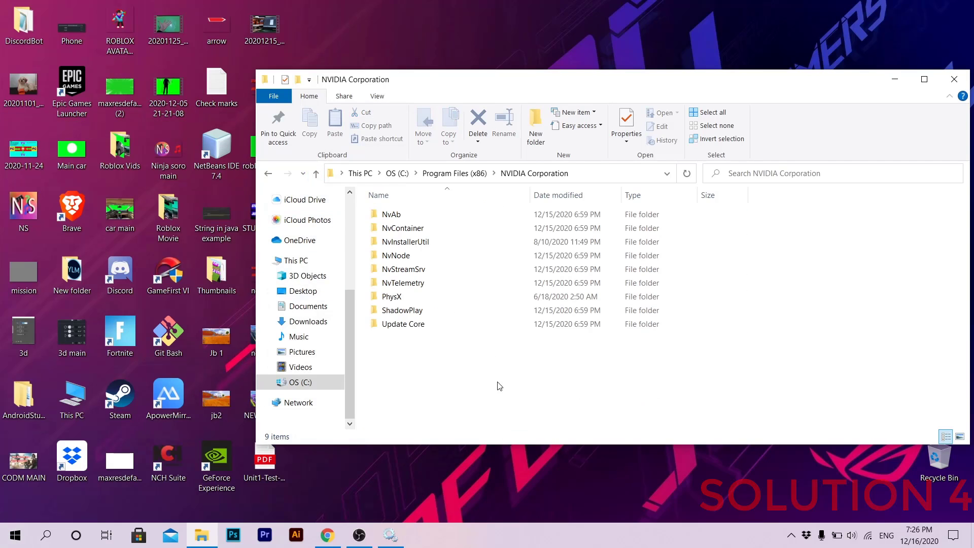
drag(446, 386, 457, 210)
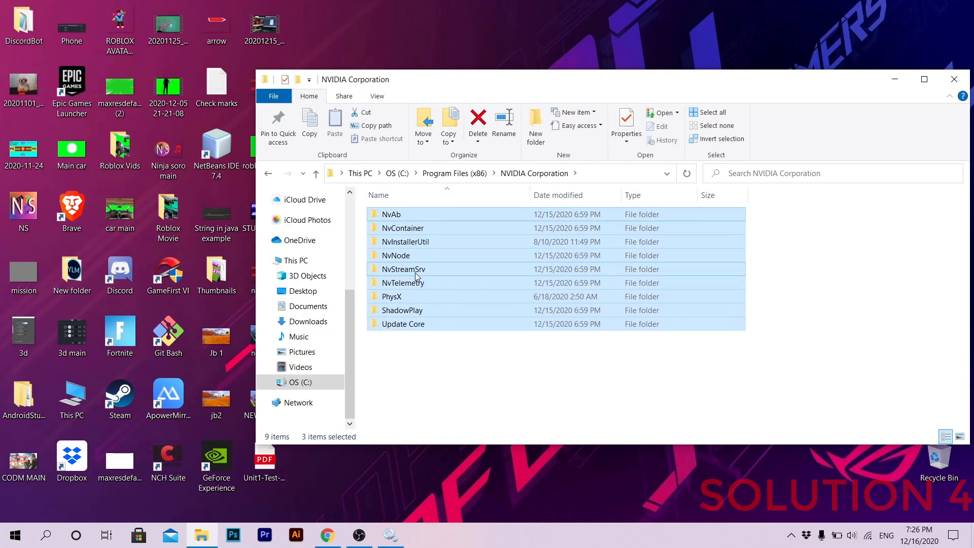
click(410, 288)
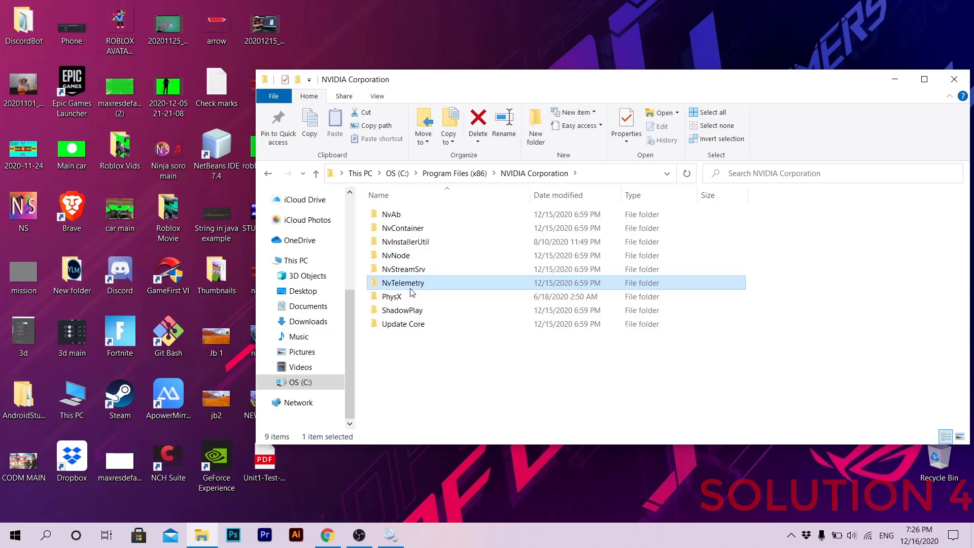
click(792, 535)
- Exit the NVIDIA tray app and close the NVIDIA Corporation Explorer window
right_click(792, 510)
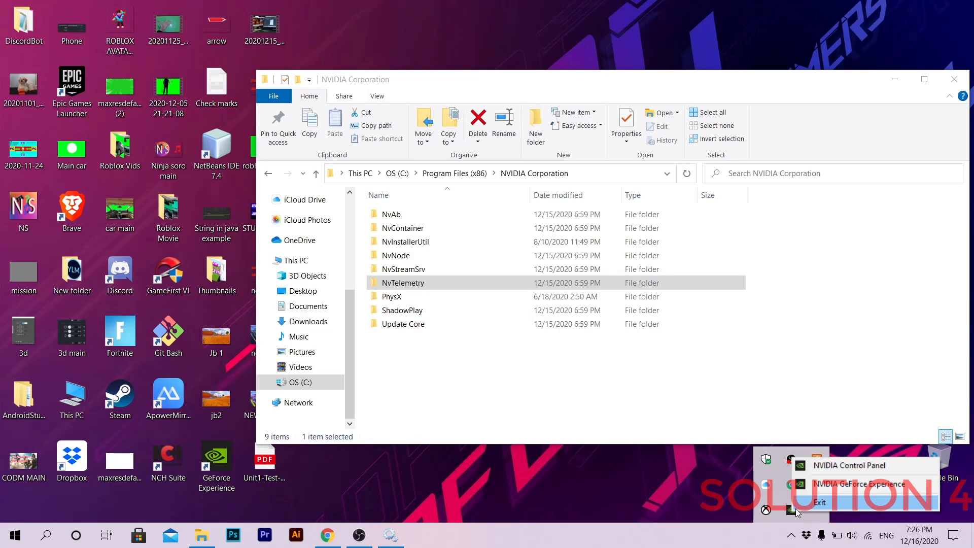
click(797, 509)
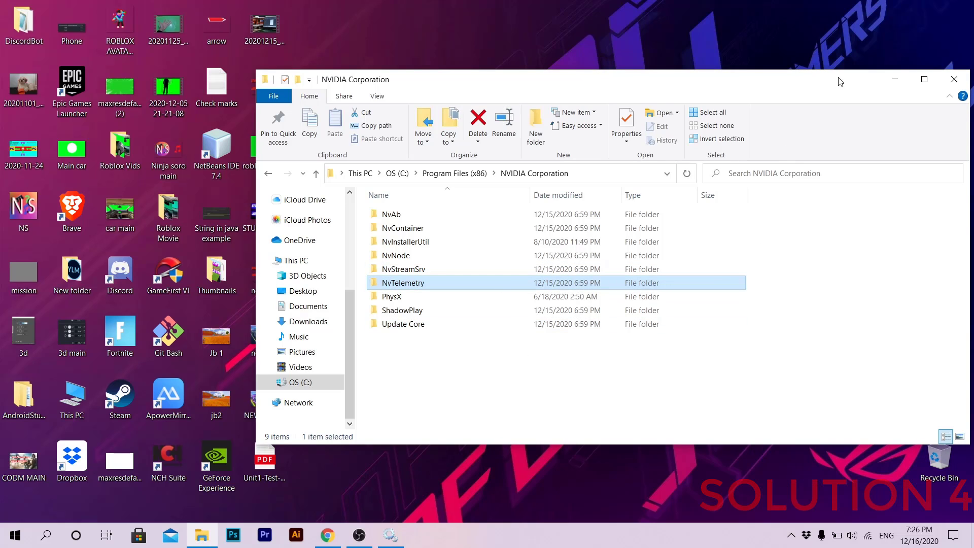
click(955, 79)
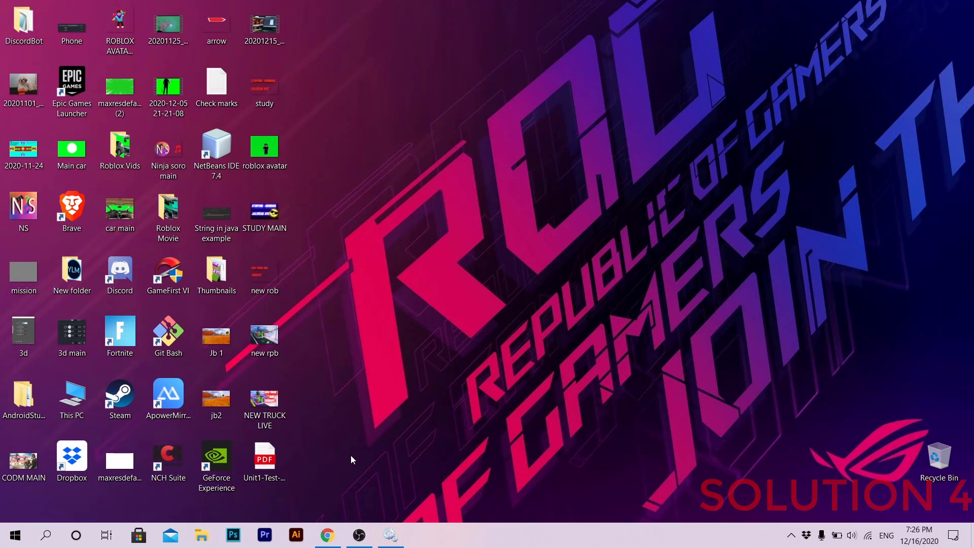
- Search Chrome for 'download nvidia geforce', open NVIDIA's GeForce Experience download page, then close Chrome
click(334, 546)
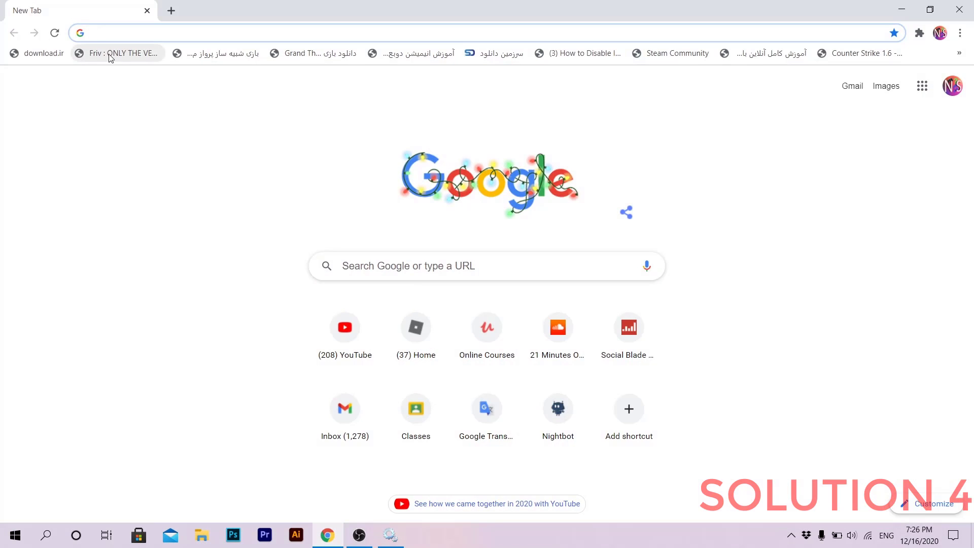
text(donw)
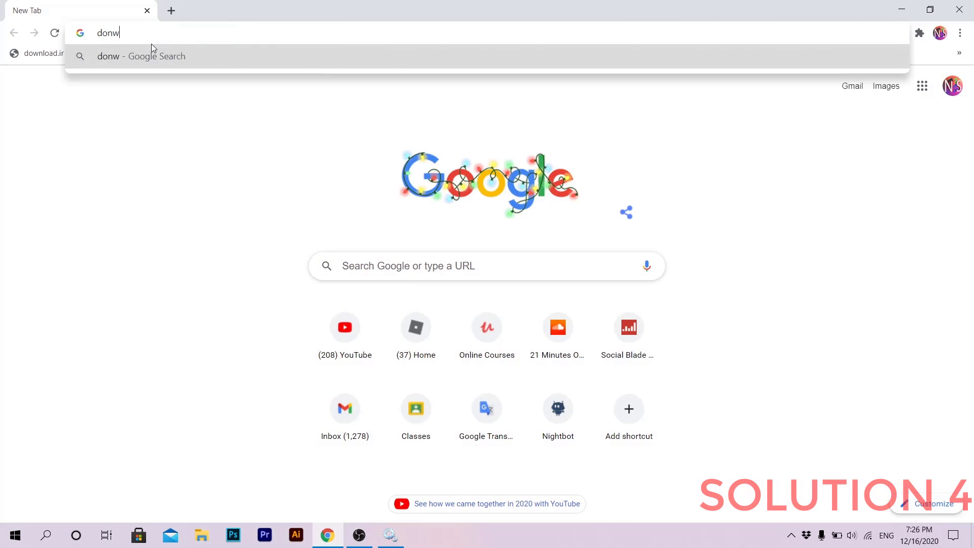
text(load nvidia geforece)
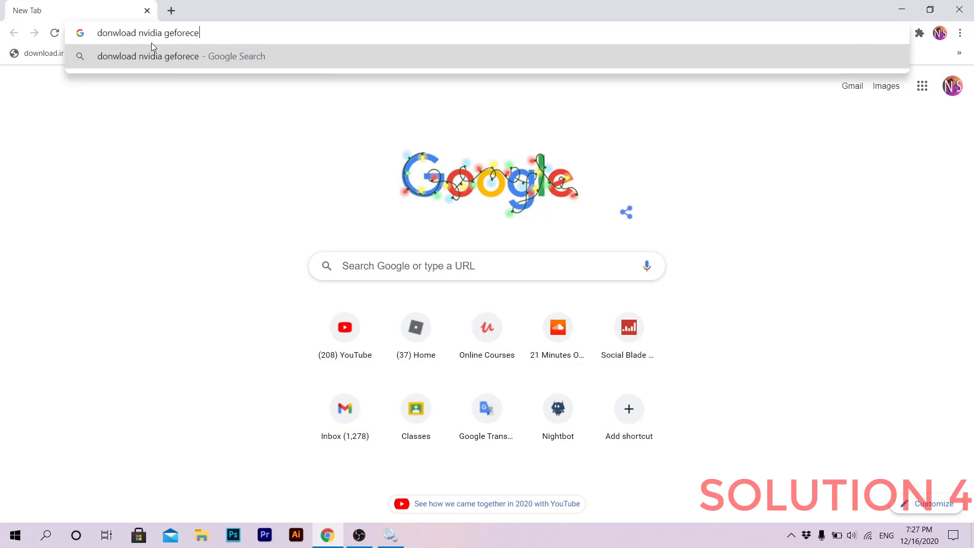
key(Return)
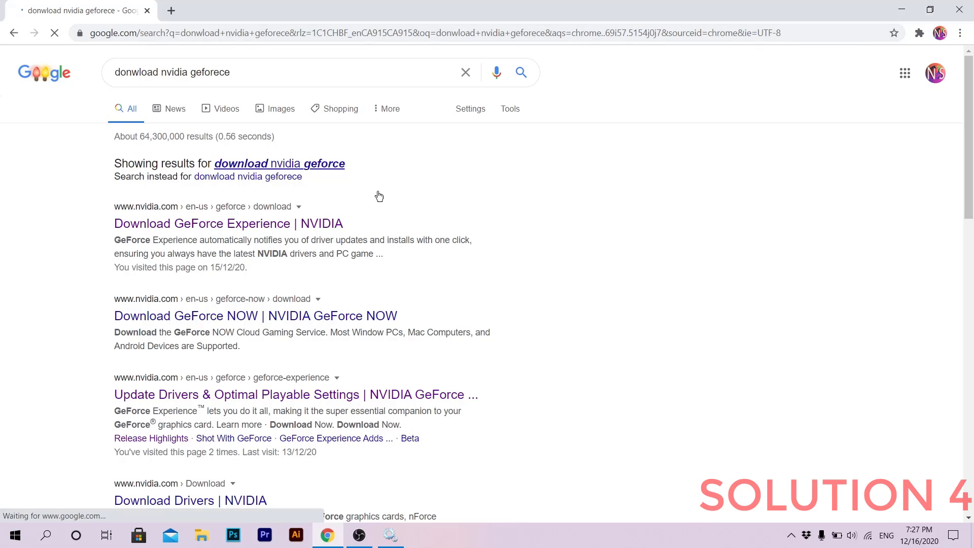
click(331, 171)
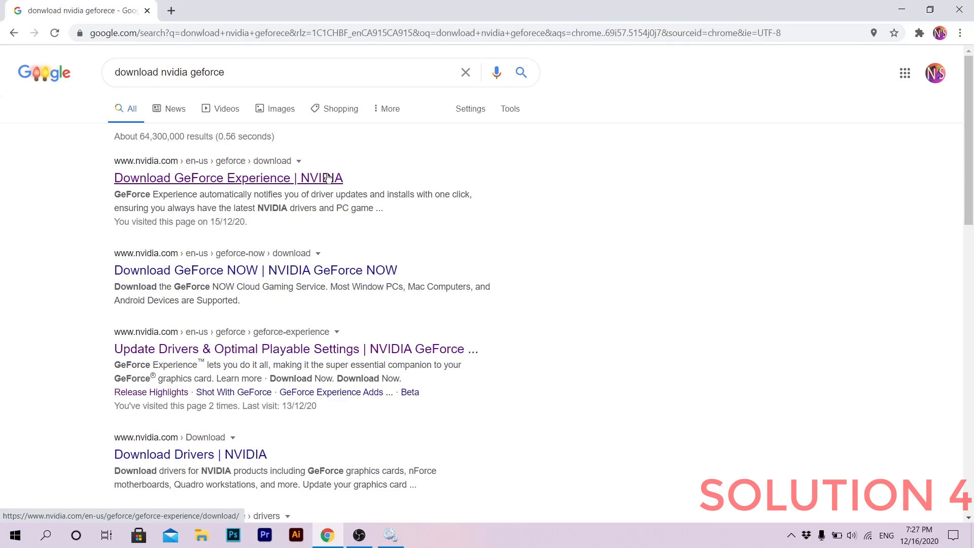
click(327, 177)
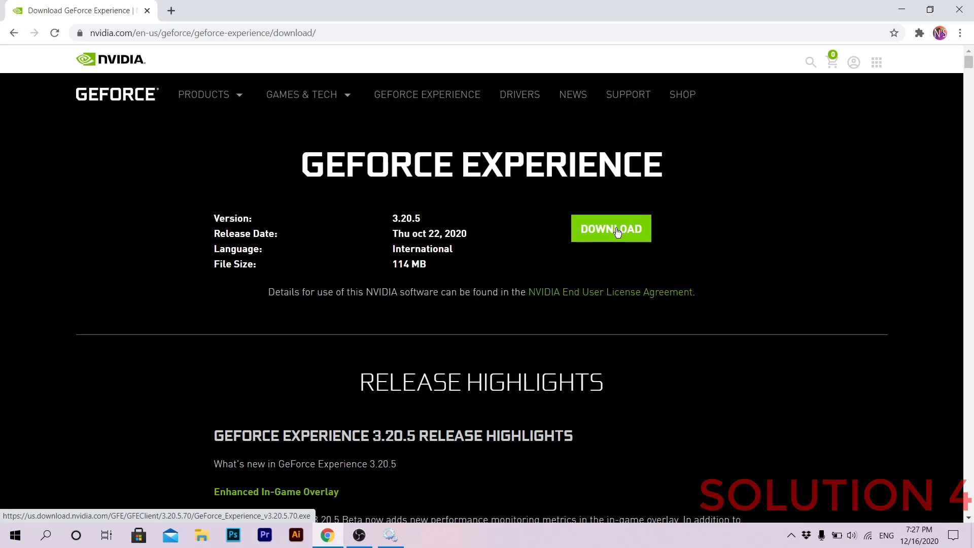
click(959, 9)
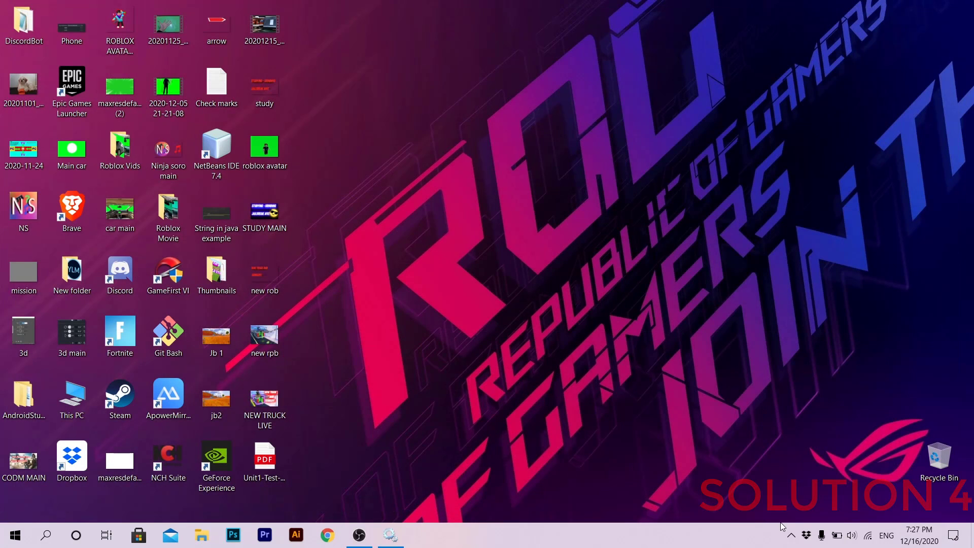
- Show and hide the hidden system tray icons, then dismiss the overflow
click(790, 535)
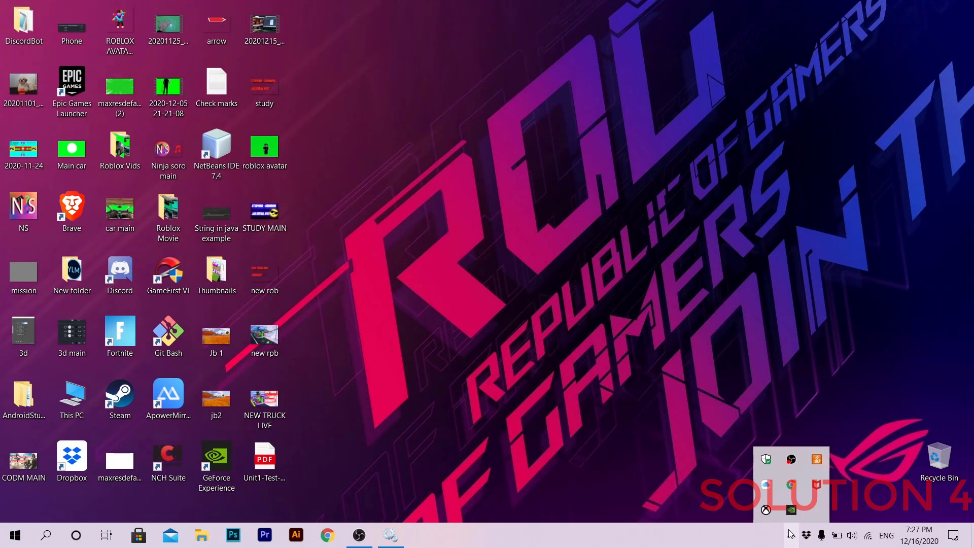
click(790, 533)
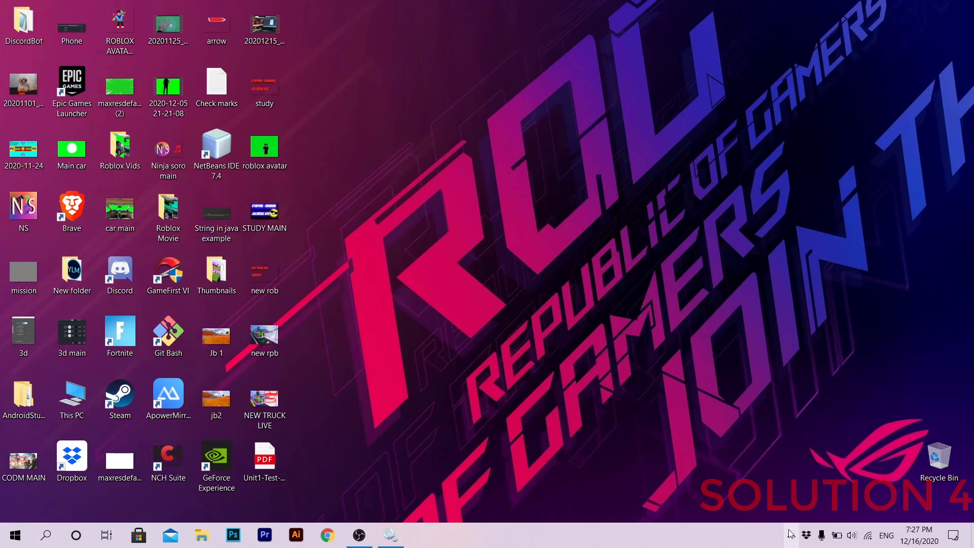
click(791, 534)
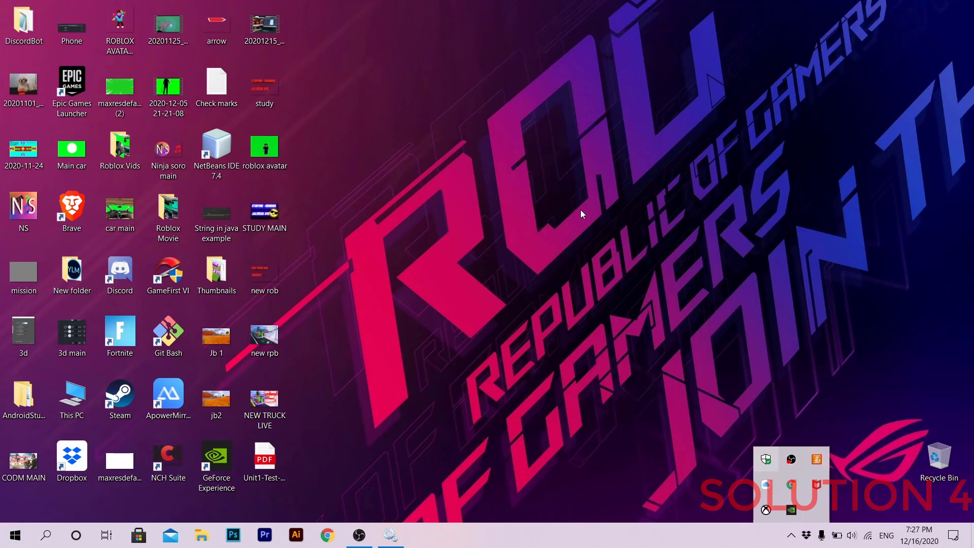
click(381, 251)
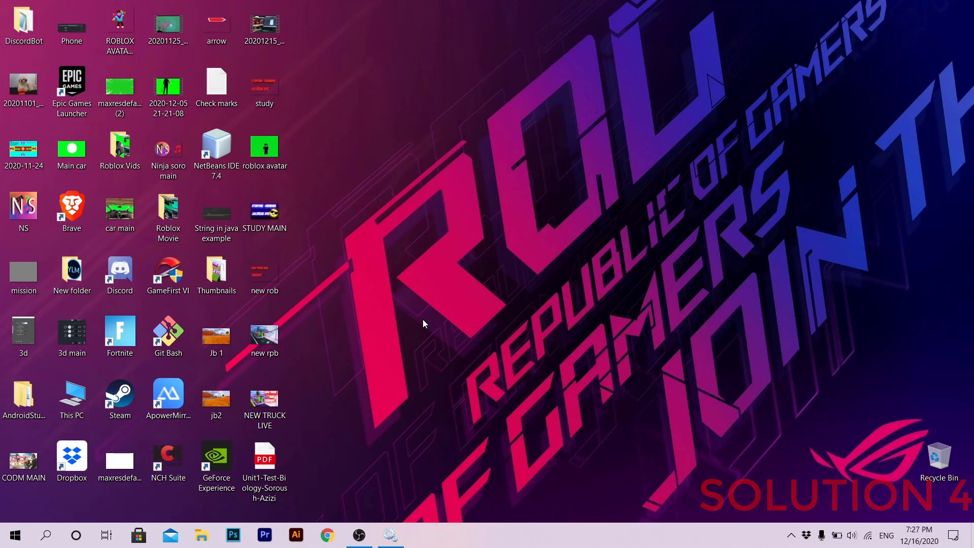
- Open Start and its power options, close them, then reopen Start to search
click(8, 533)
click(12, 514)
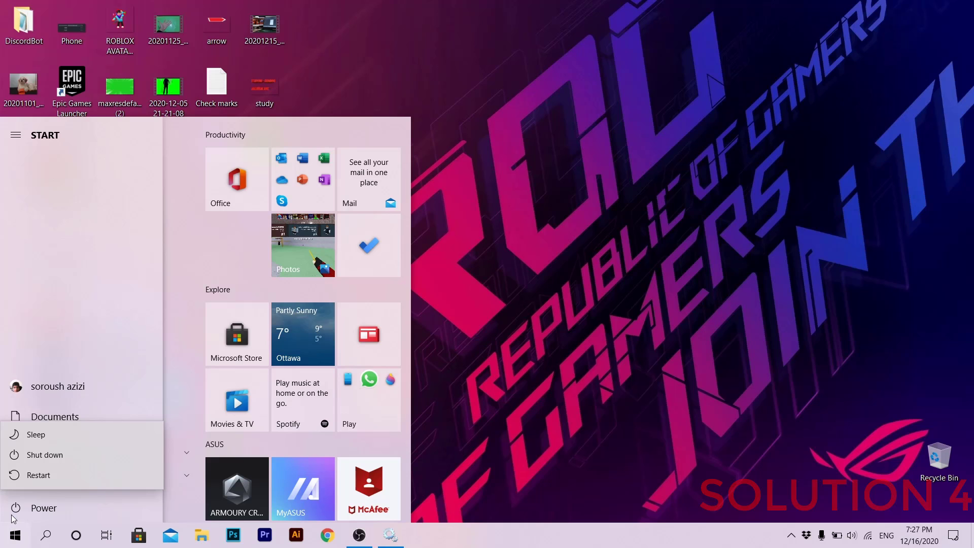
click(16, 534)
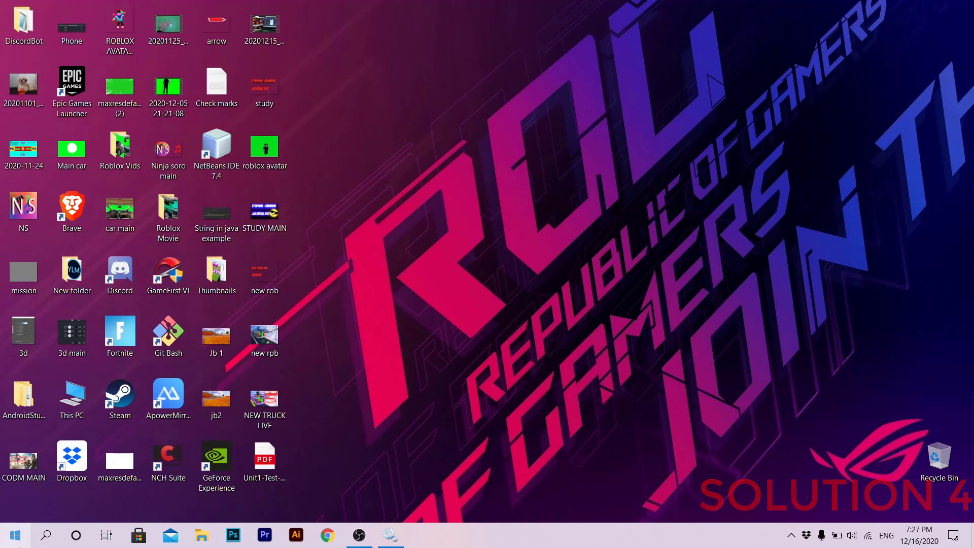
click(27, 546)
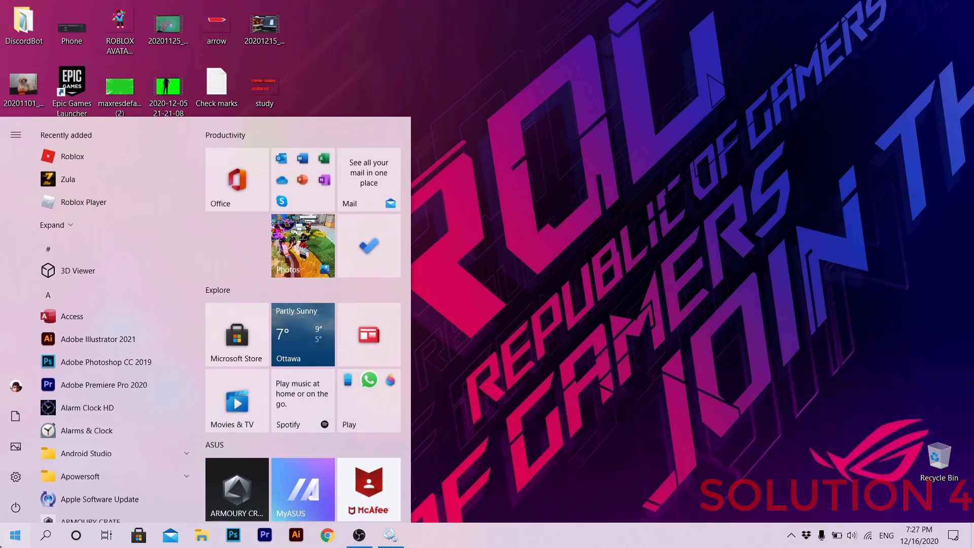
- Search 'ge', launch GeForce Experience and switch to its DRIVERS page
text(ge)
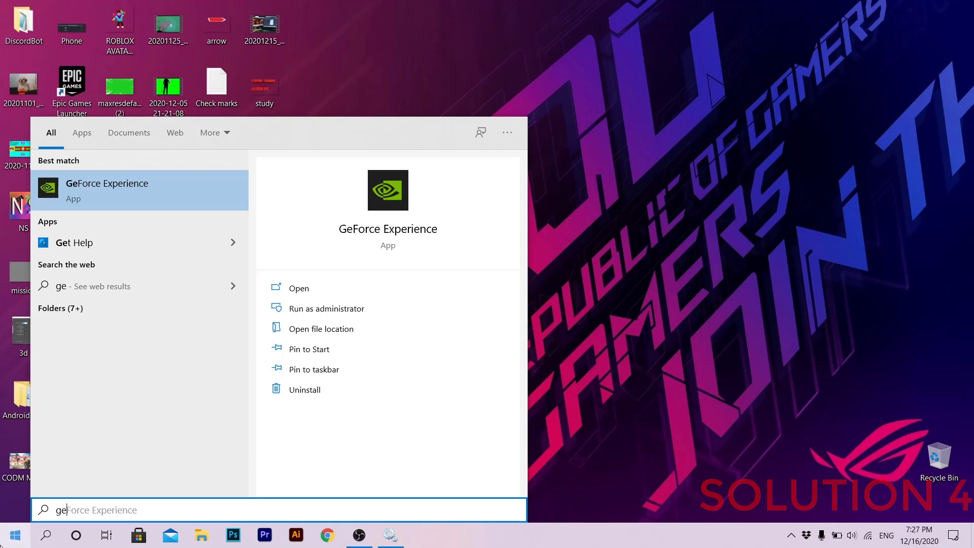
key(Return)
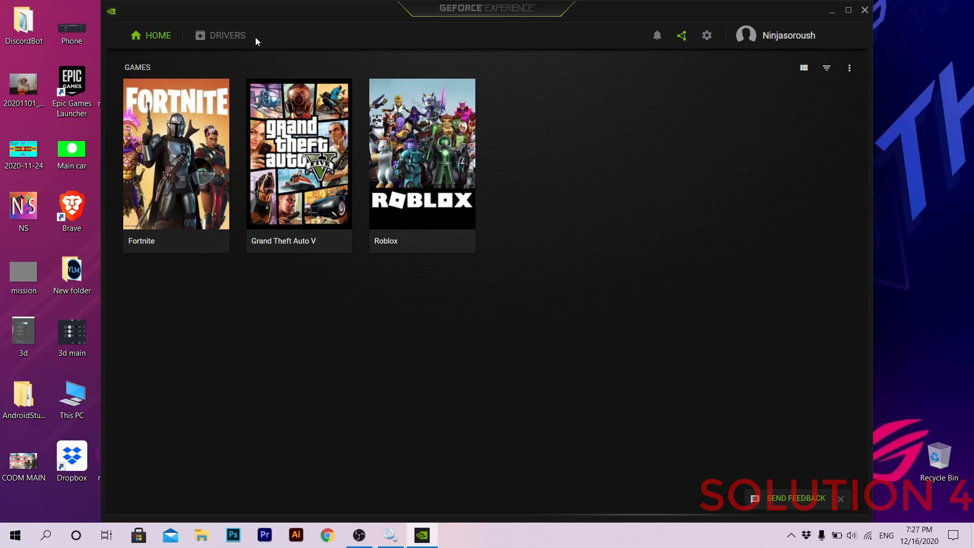
click(227, 39)
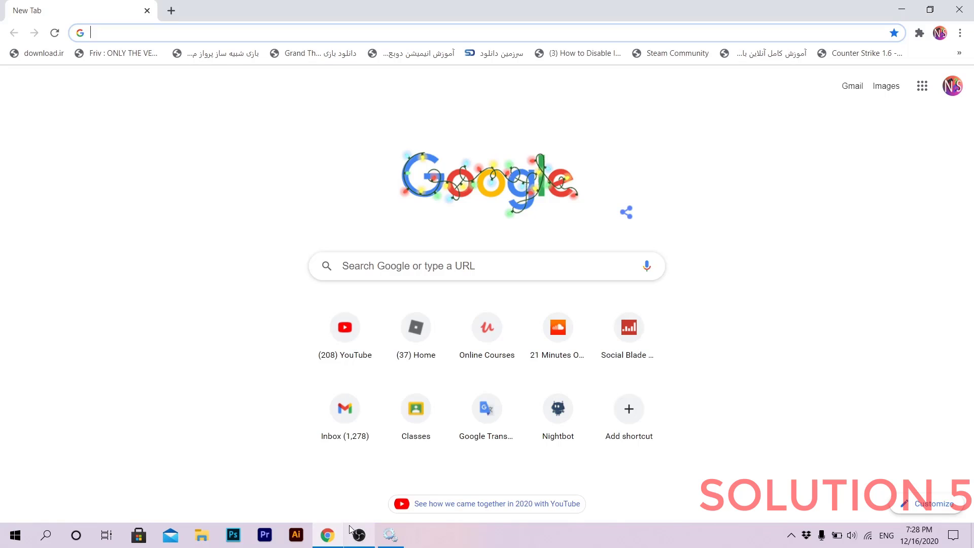
- Search Google for 'nvidina' and open the official NVIDIA home page from the results
mouse_move(352, 528)
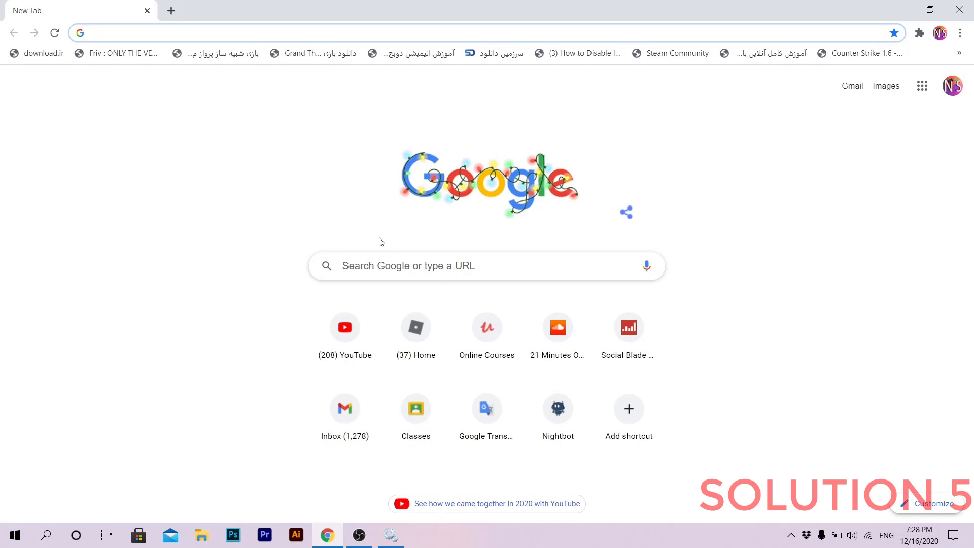
text(nvidina)
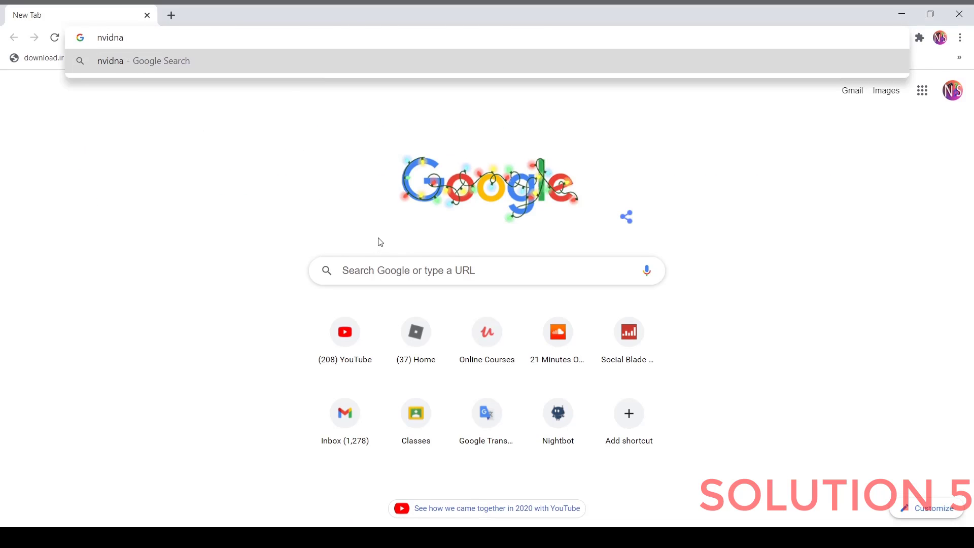
key(F11)
key(F11)
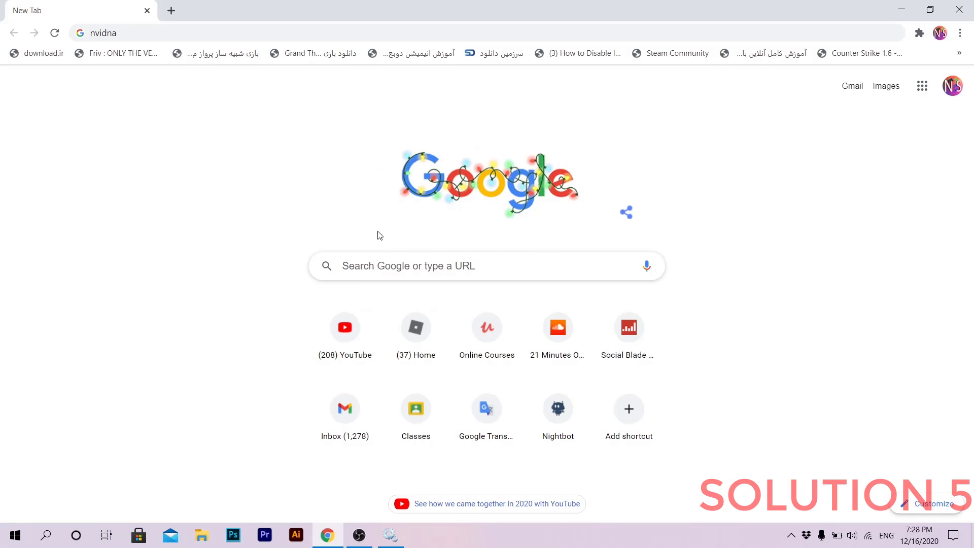
click(530, 31)
key(Return)
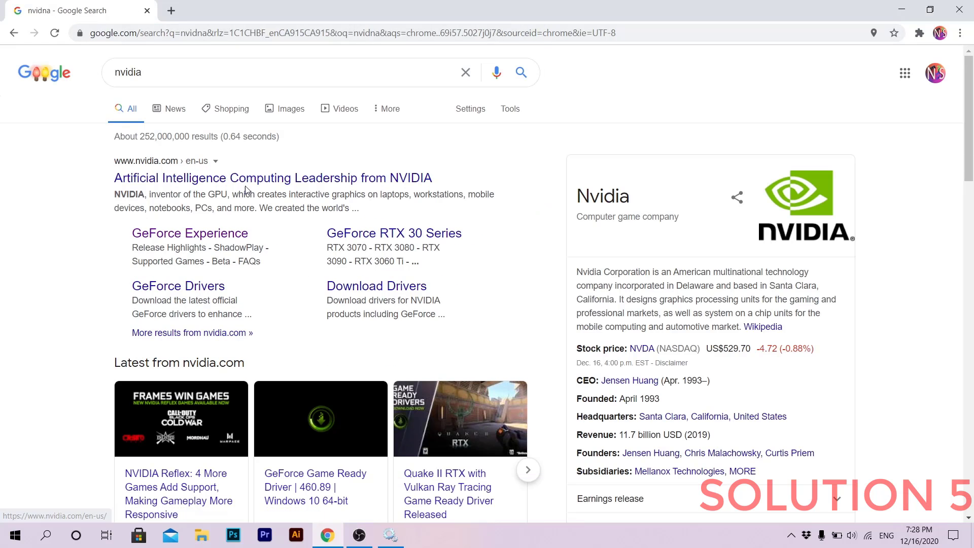
click(247, 180)
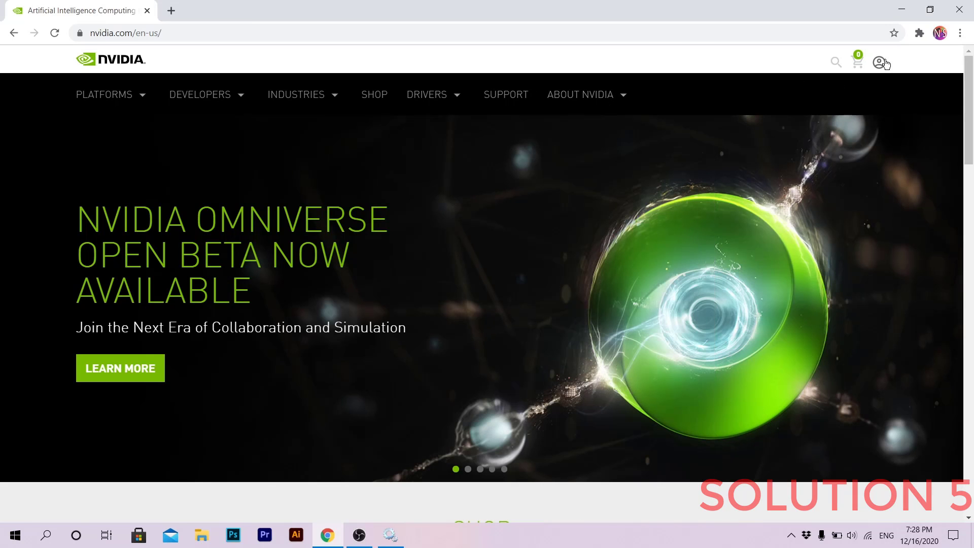
- Try signing in to an NVIDIA account with an e-mail and password, then return to Services
click(885, 63)
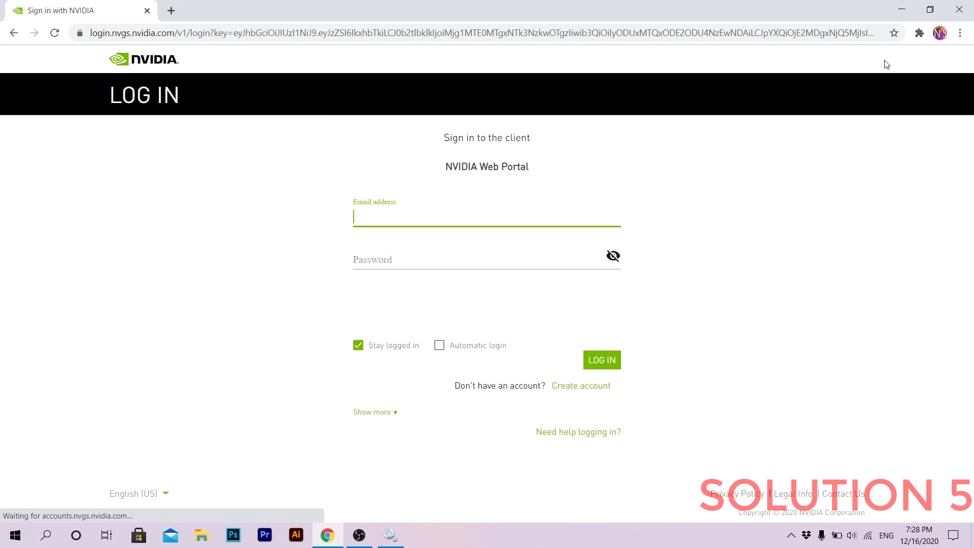
click(410, 210)
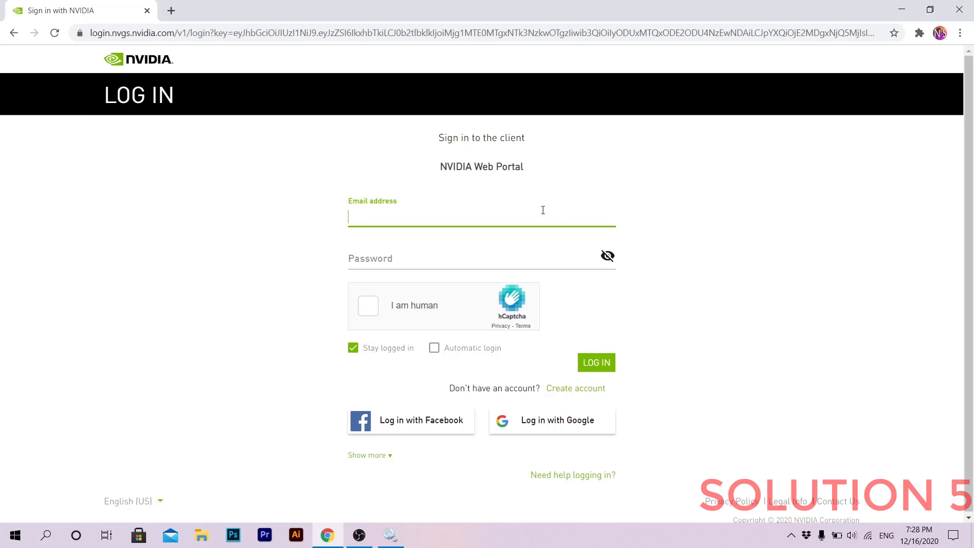
text(fdadasfda)
click(511, 260)
text(fds)
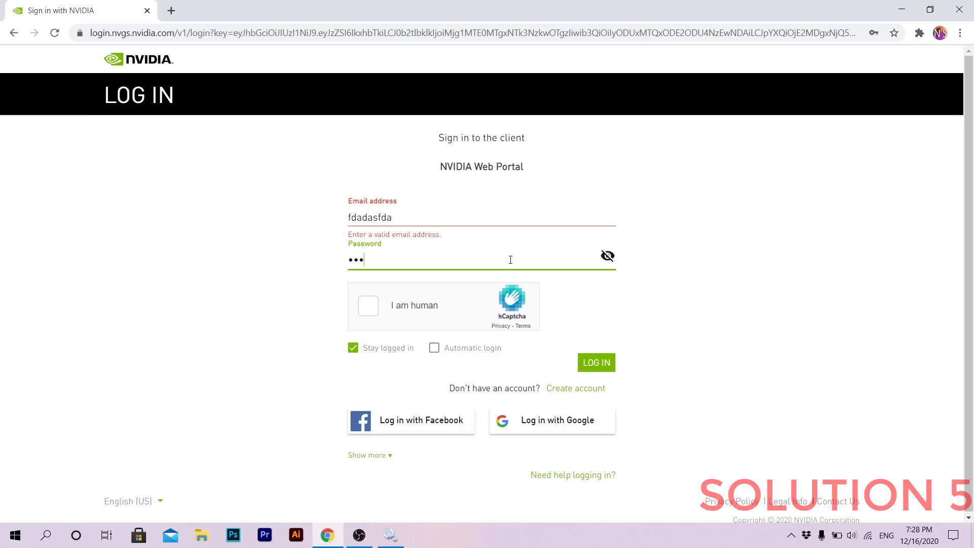
click(603, 365)
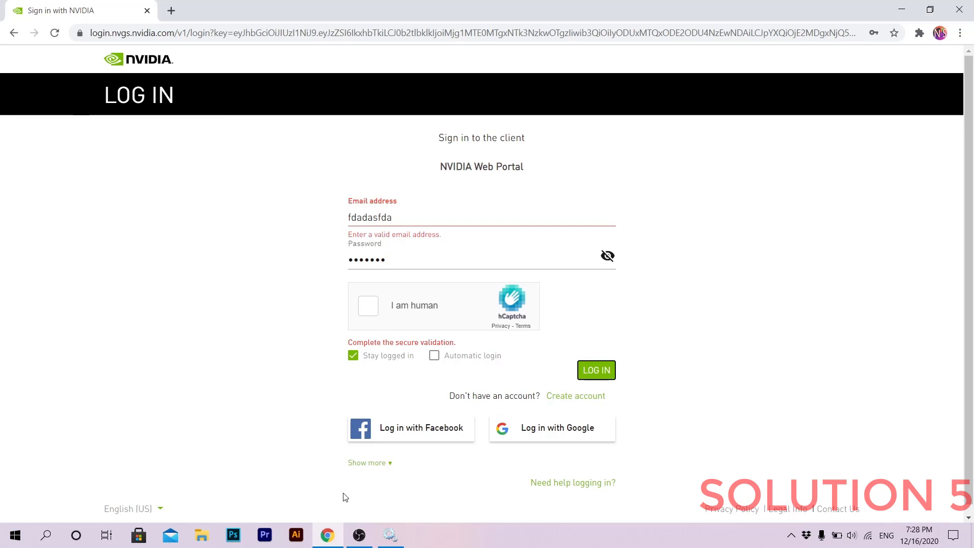
click(392, 530)
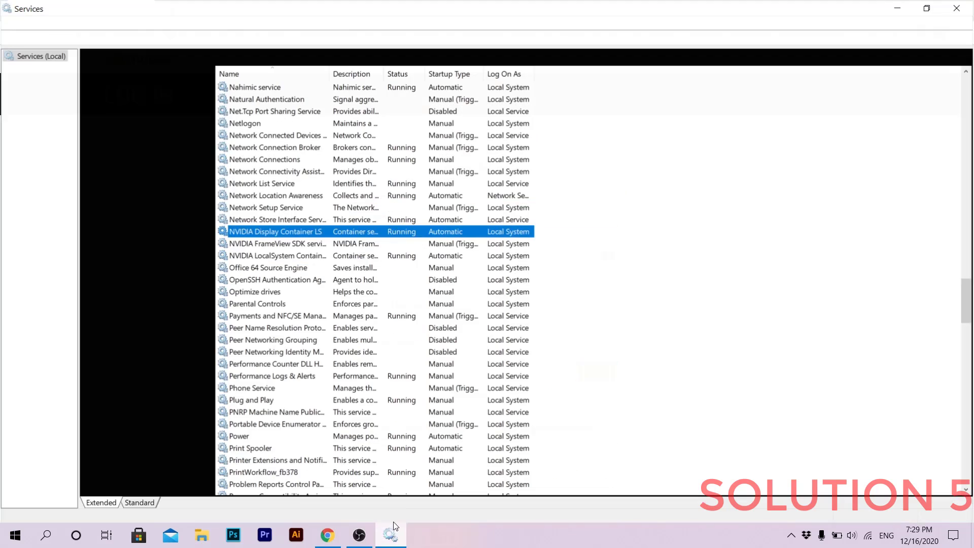
- Stop the NVIDIA LocalSystem Container service from its context menu
click(325, 254)
right_click(325, 251)
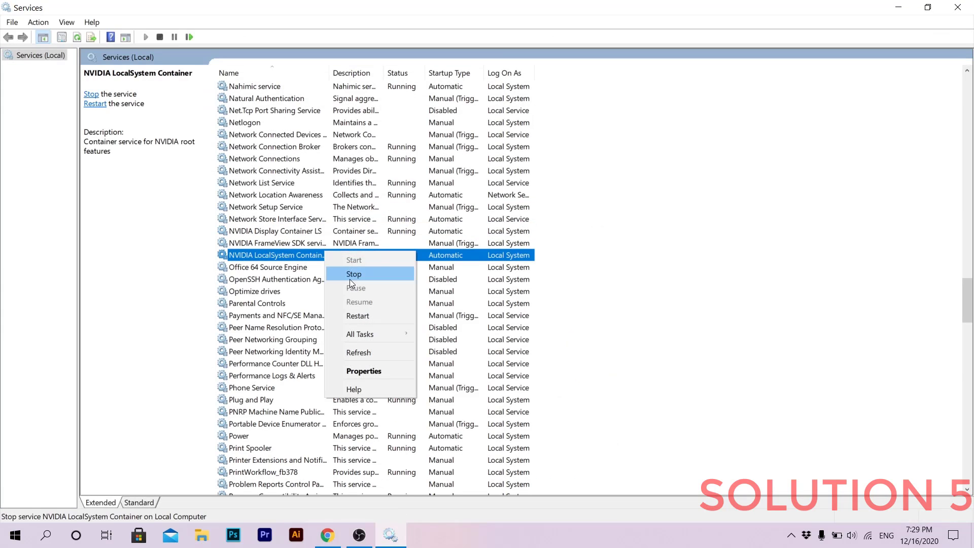
click(354, 274)
key(Up)
key(Up)
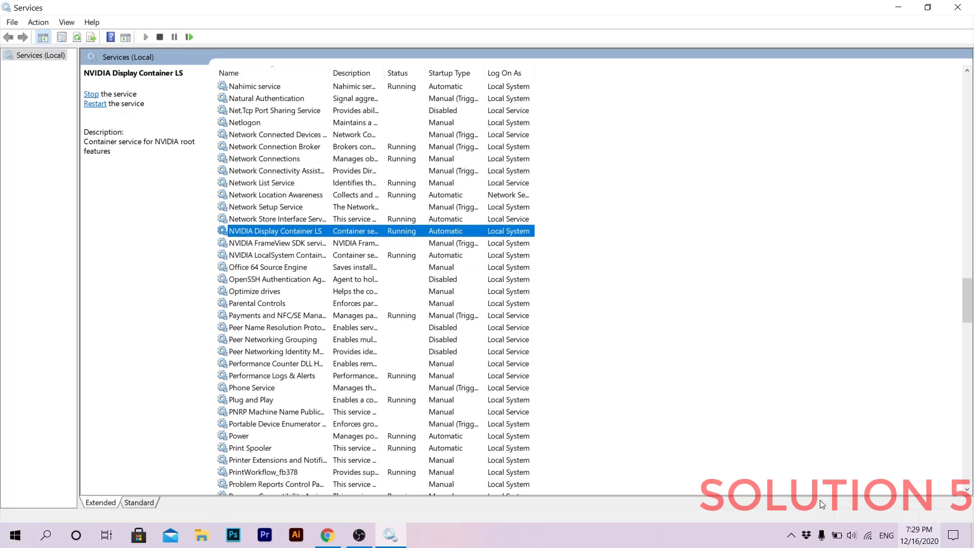
- Exit the NVIDIA background app from the system tray overflow
click(790, 541)
right_click(792, 515)
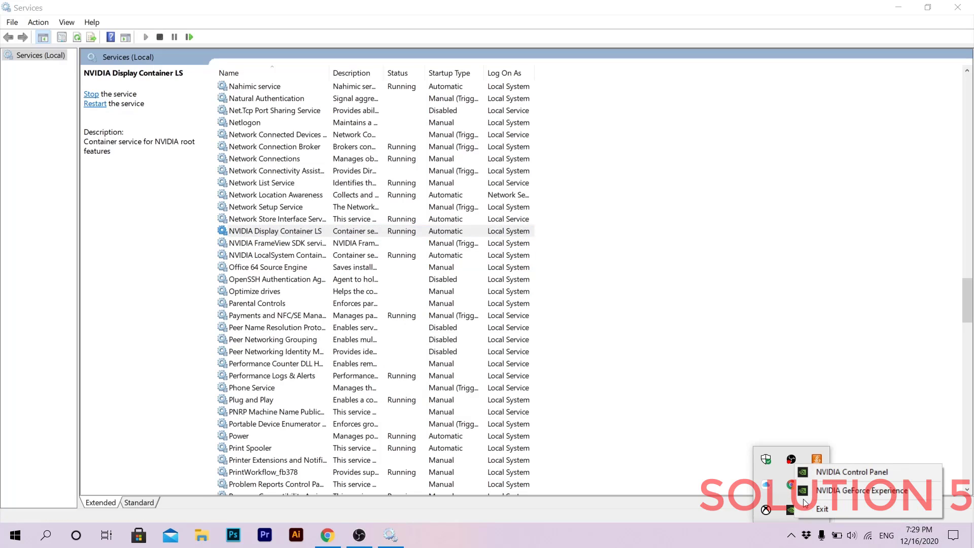
click(806, 509)
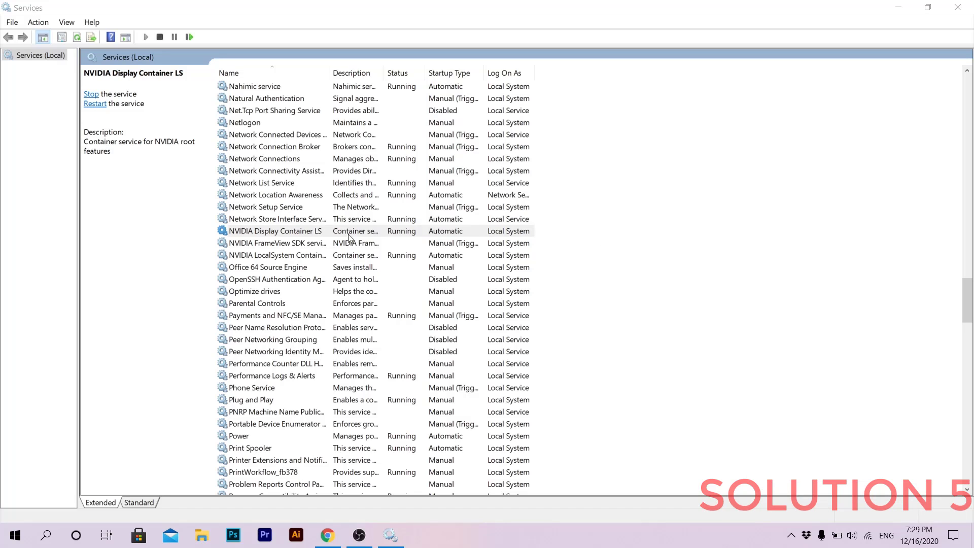
- Set the NVIDIA LocalSystem Container service to log on as Local System account
double_click(317, 258)
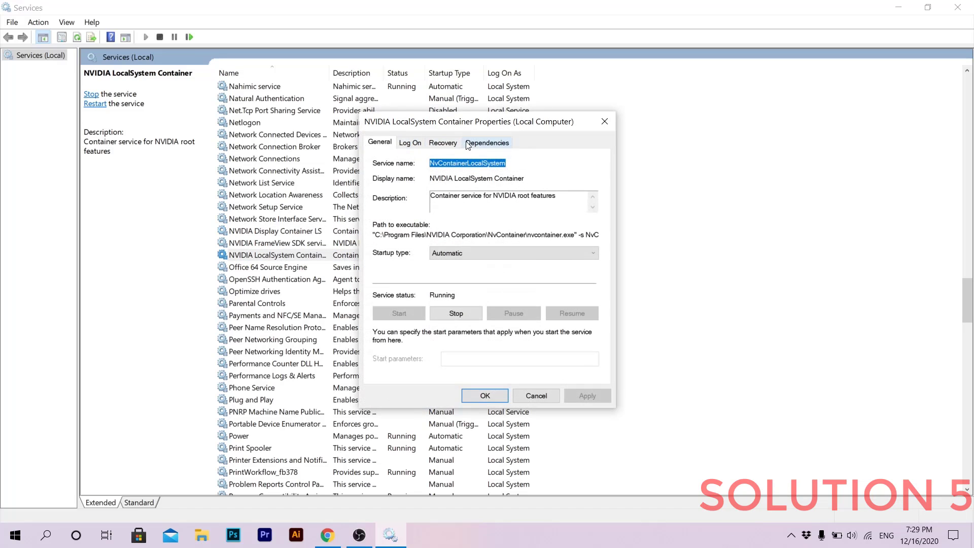
click(407, 144)
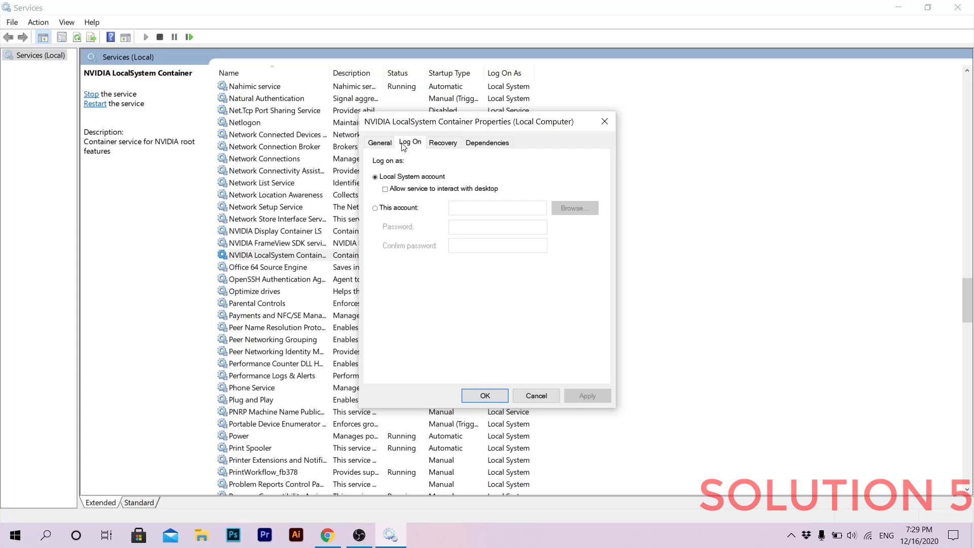
click(401, 209)
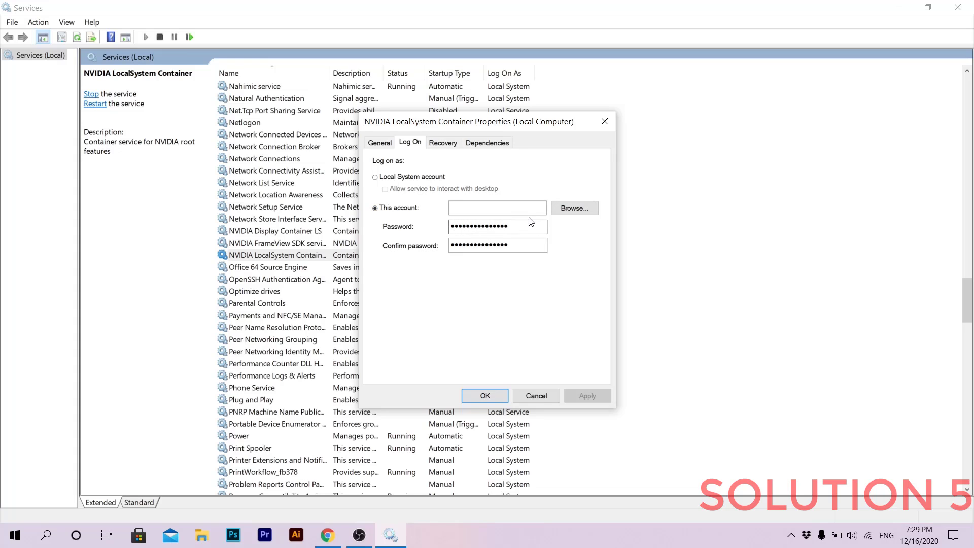
click(527, 203)
click(572, 209)
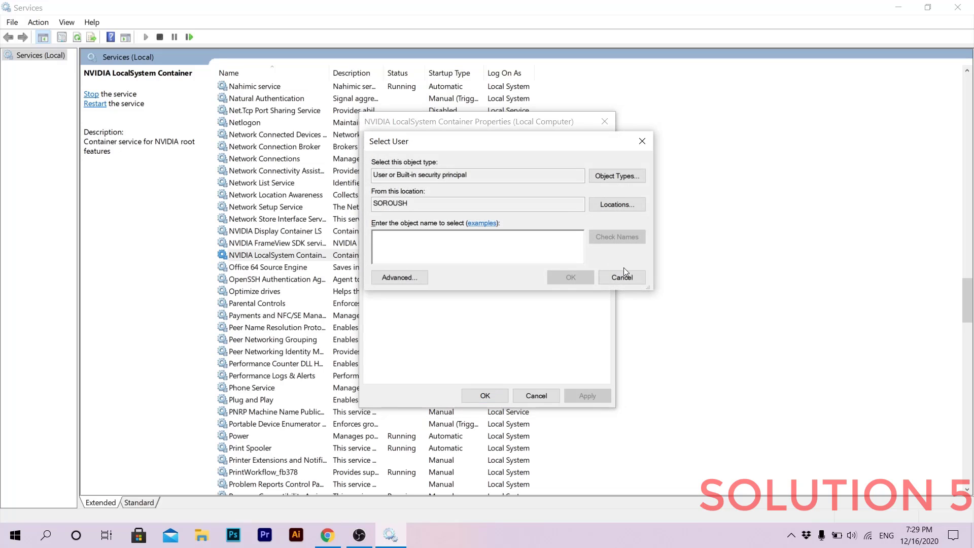
click(623, 276)
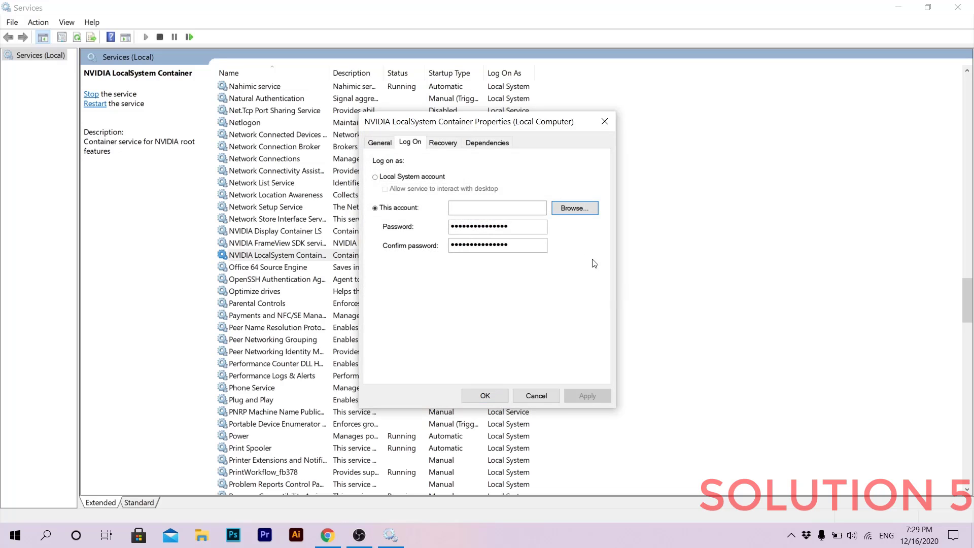
click(543, 227)
drag(543, 227, 450, 227)
drag(513, 245, 390, 237)
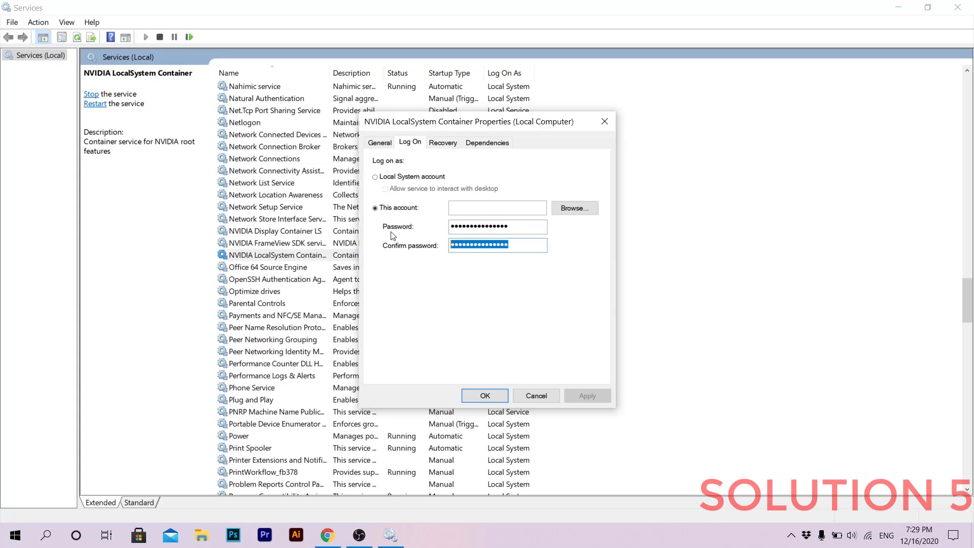
click(384, 176)
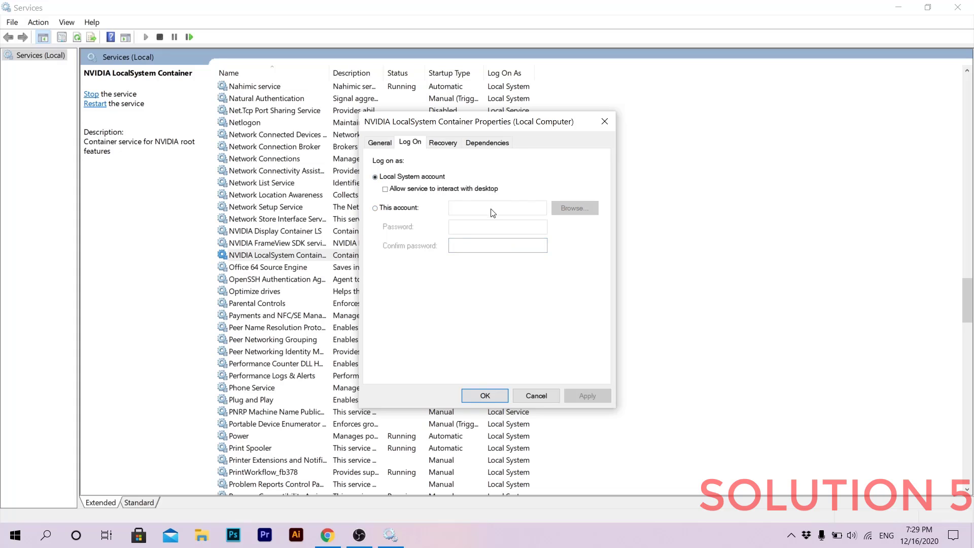
click(538, 398)
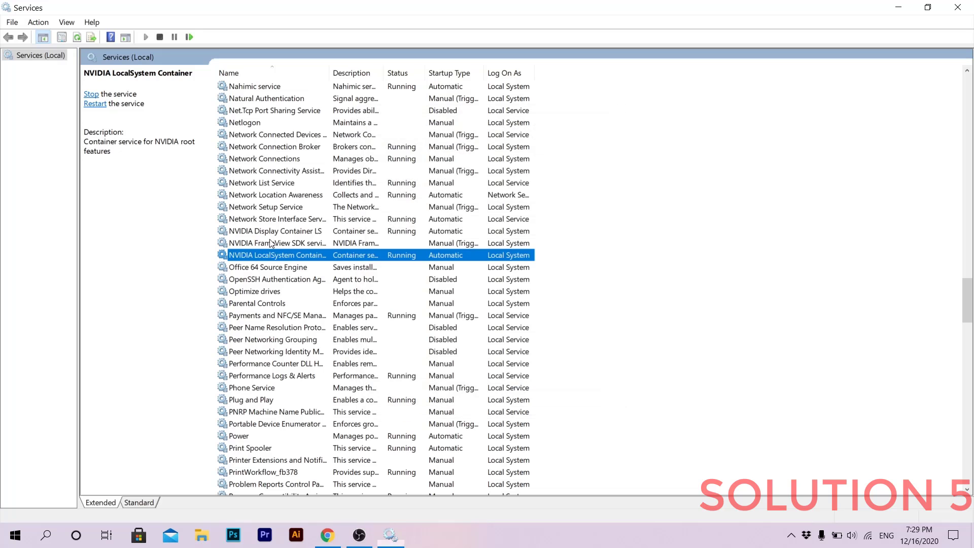
- Check the Log On settings of NVIDIA FrameView SDK and Display Container LS, then close the sign-in page
double_click(270, 244)
click(410, 142)
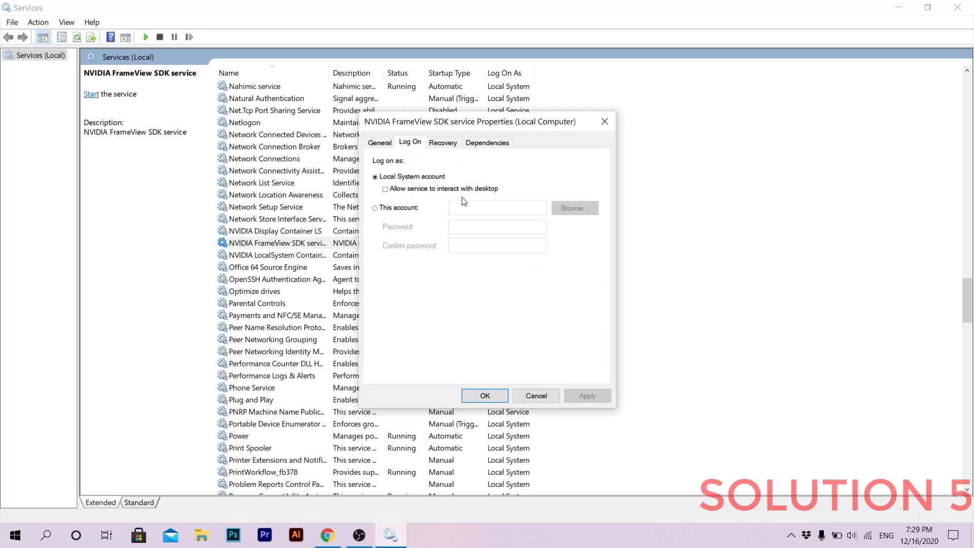
click(604, 121)
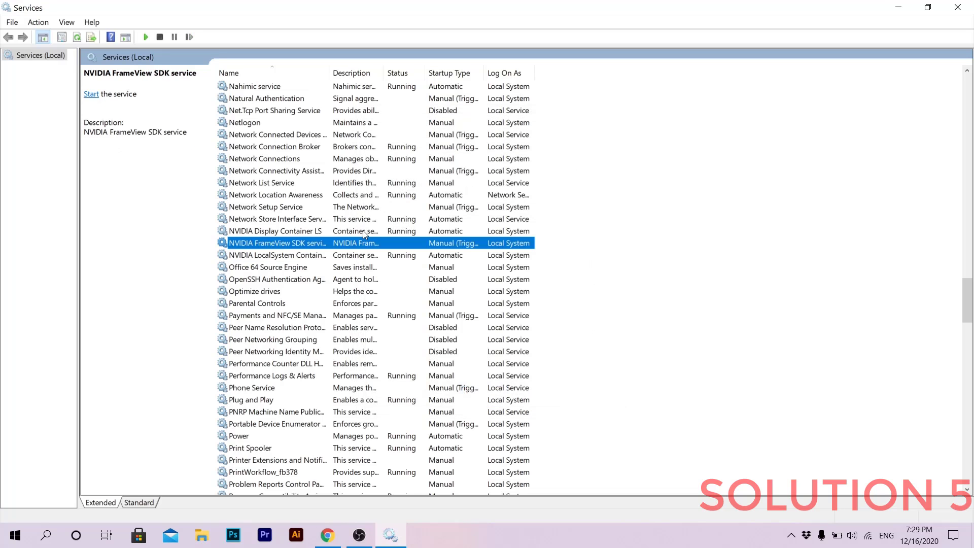
double_click(363, 231)
click(410, 142)
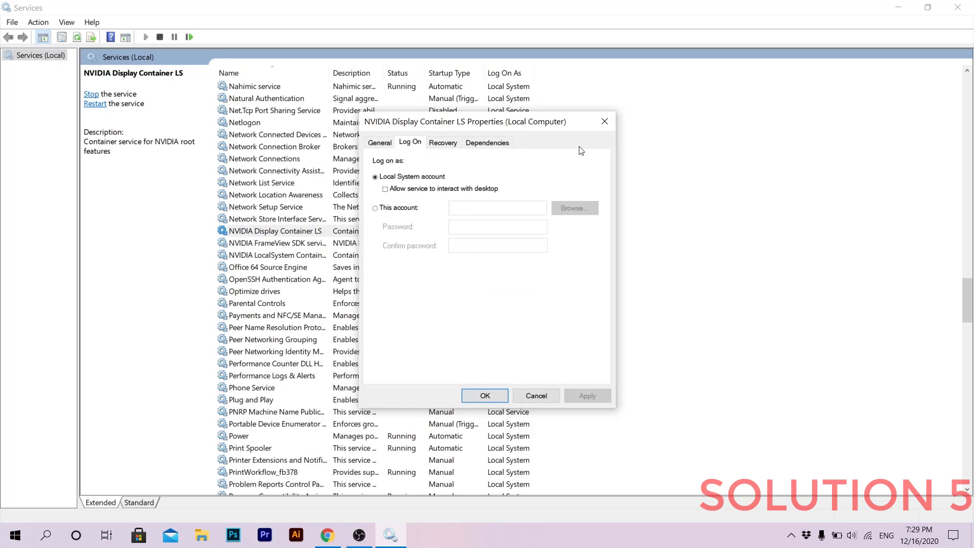
click(604, 121)
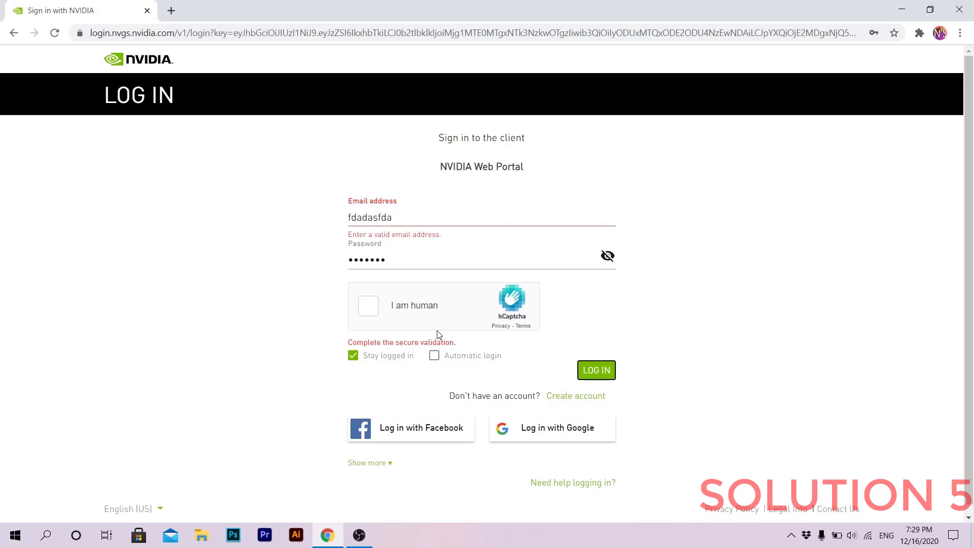
click(959, 9)
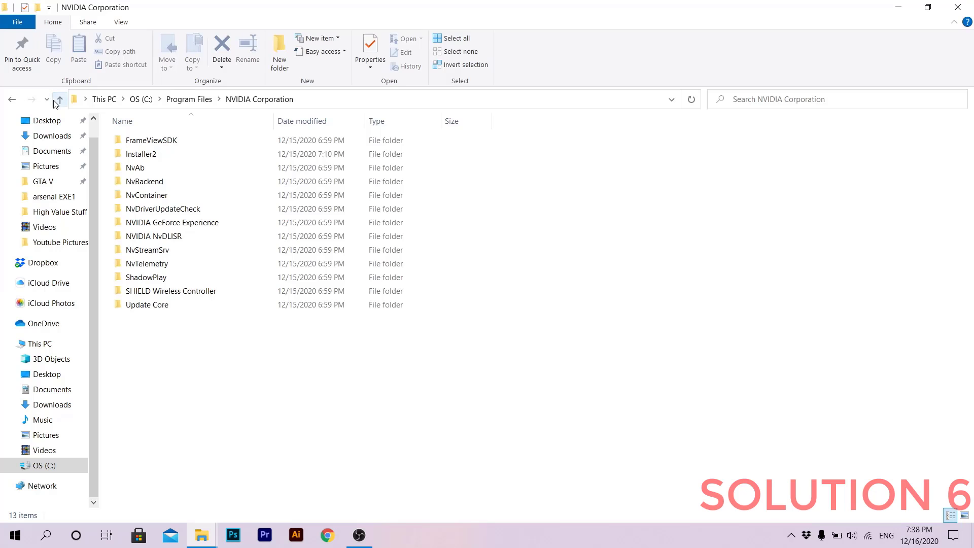
- Go up to the OS (C:) drive and browse into Program Files
click(59, 99)
click(60, 99)
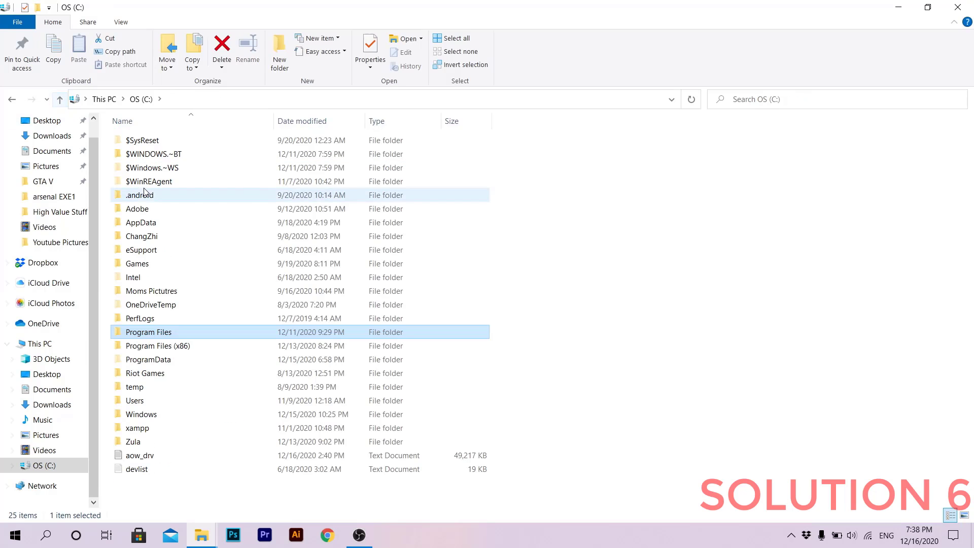
click(199, 350)
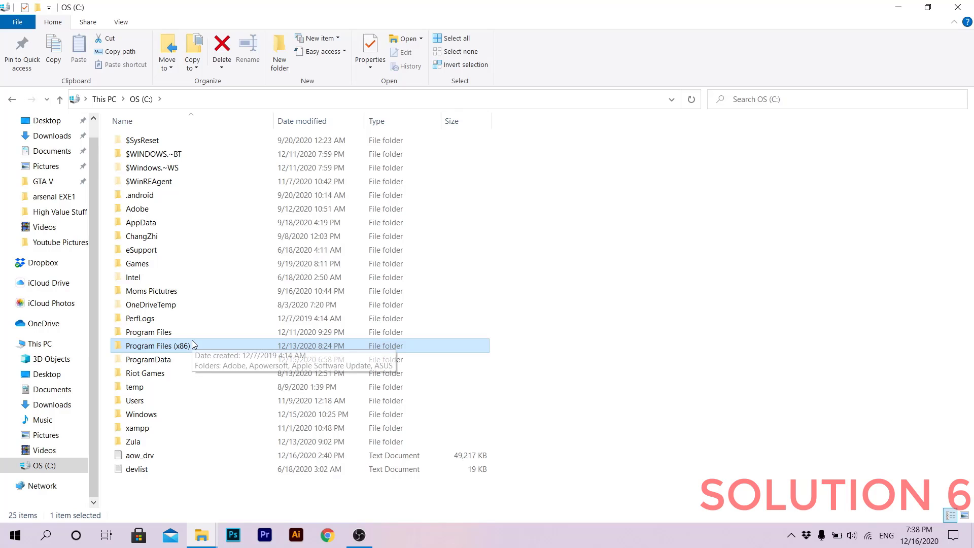
click(191, 334)
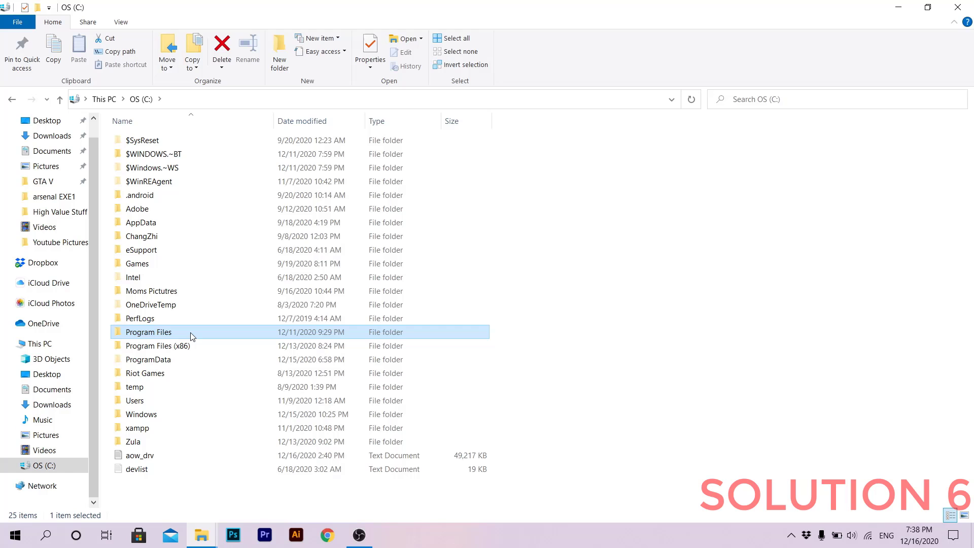
double_click(191, 334)
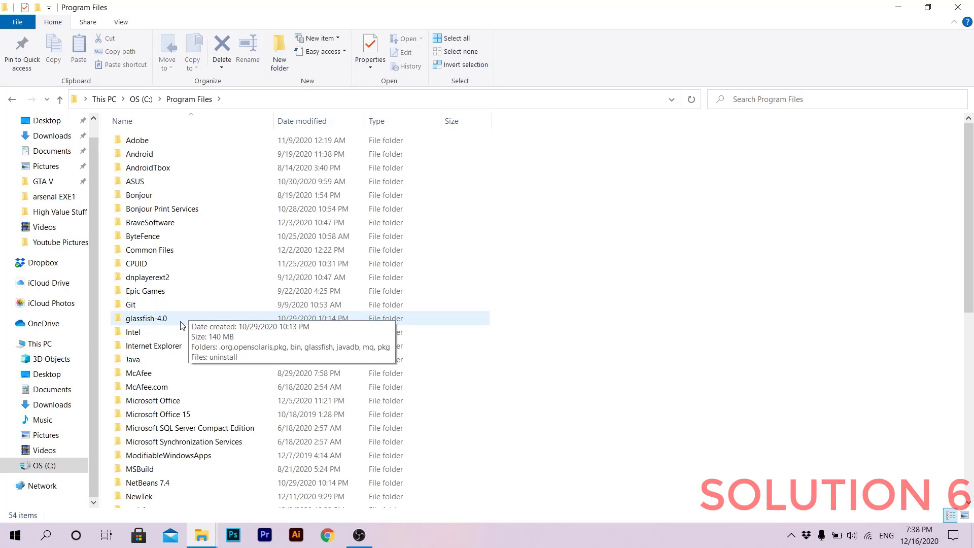
click(60, 100)
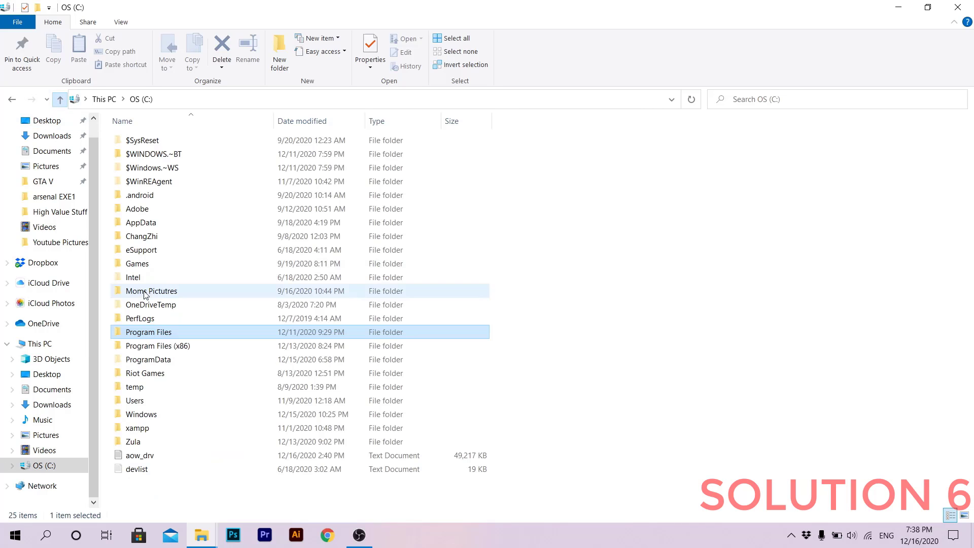
- Open Program Files > NVIDIA Corporation > NVIDIA GeForce Experience and select the application
click(152, 348)
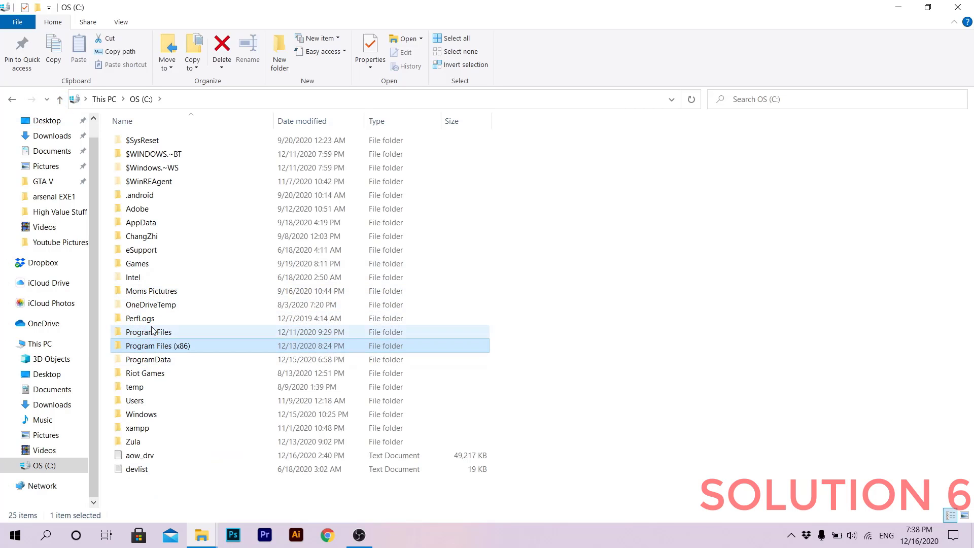
double_click(152, 334)
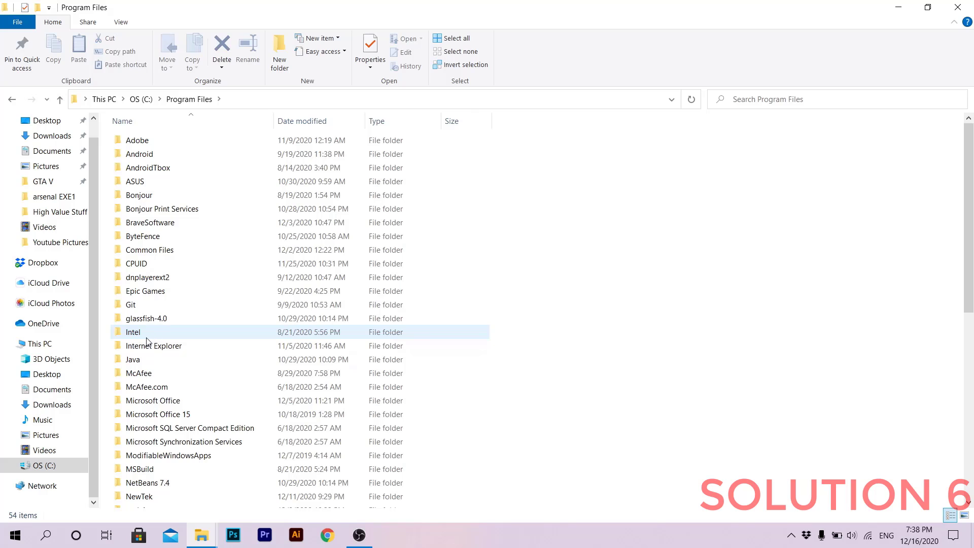
scroll(147, 355, down, 4)
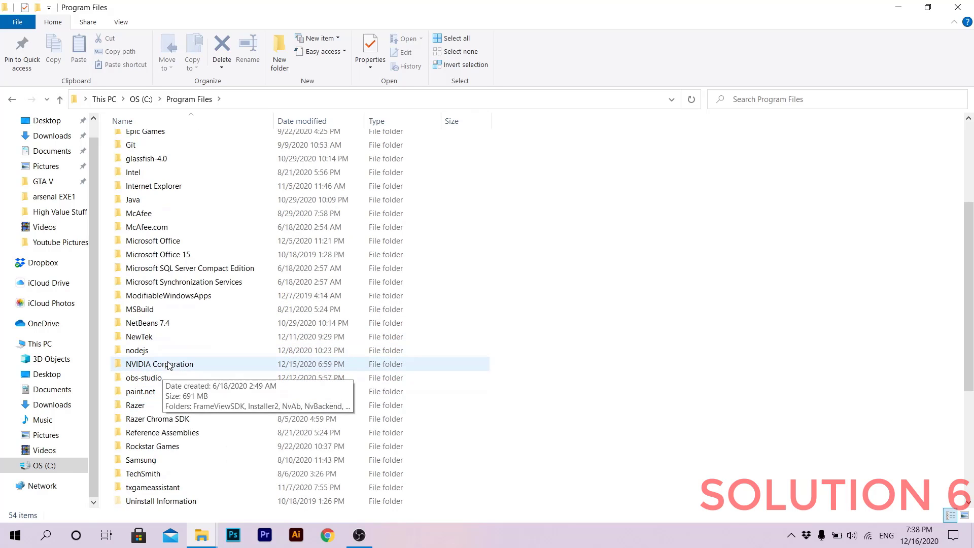
double_click(169, 364)
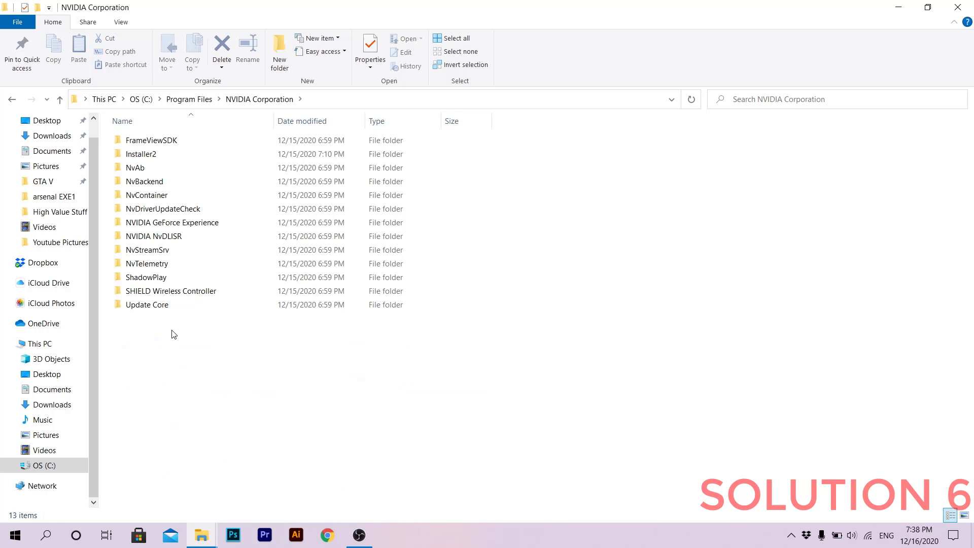
double_click(224, 218)
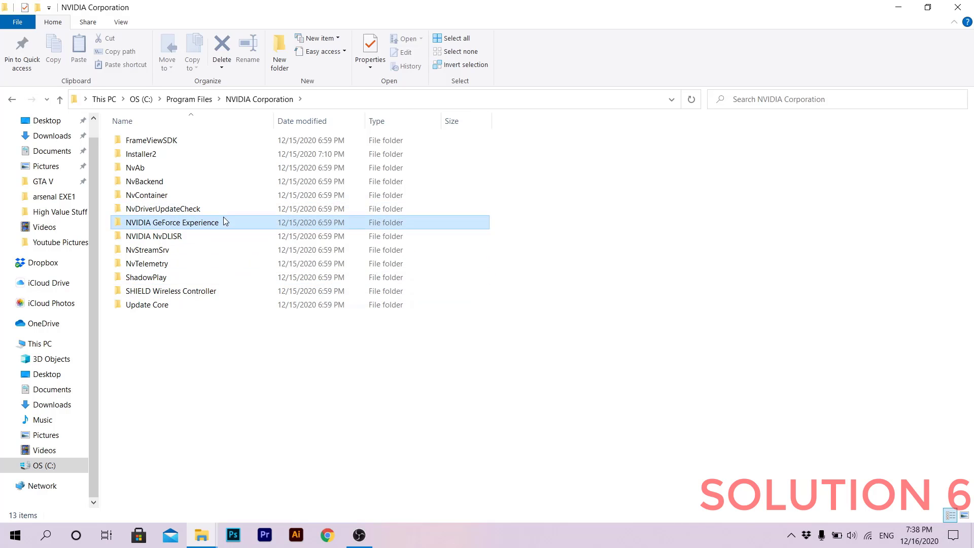
scroll(207, 299, down, 2)
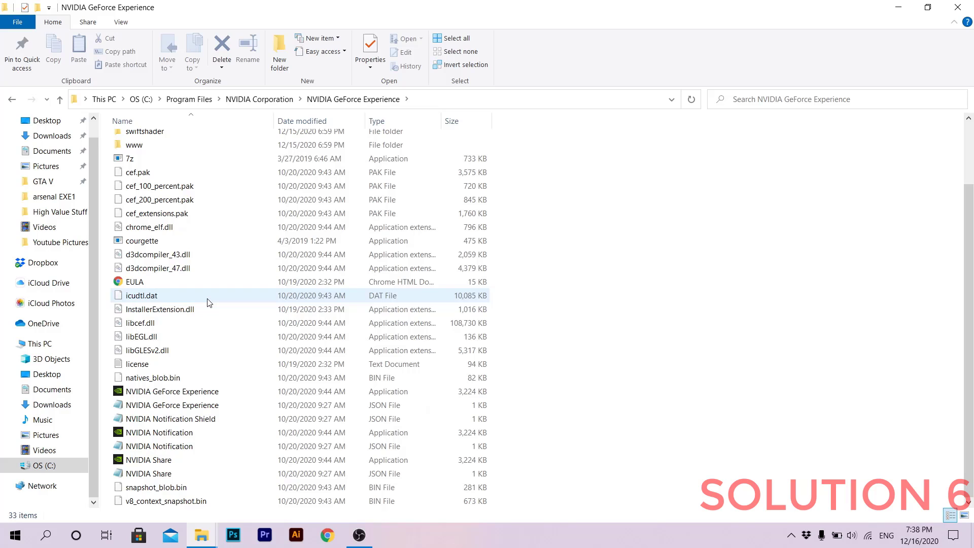
click(217, 393)
- Give NVIDIA GeForce Experience.exe Windows 7 compatibility mode with run as administrator
right_click(218, 395)
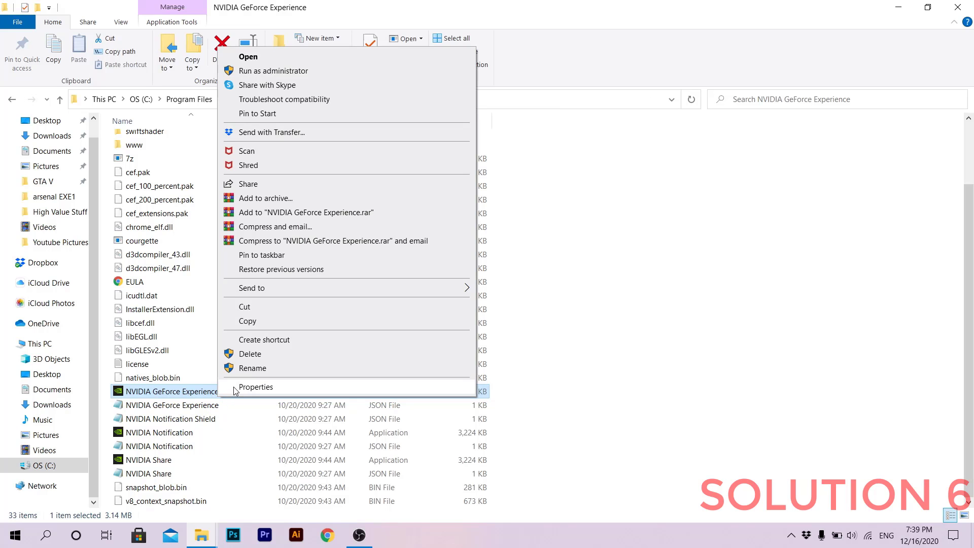
click(236, 389)
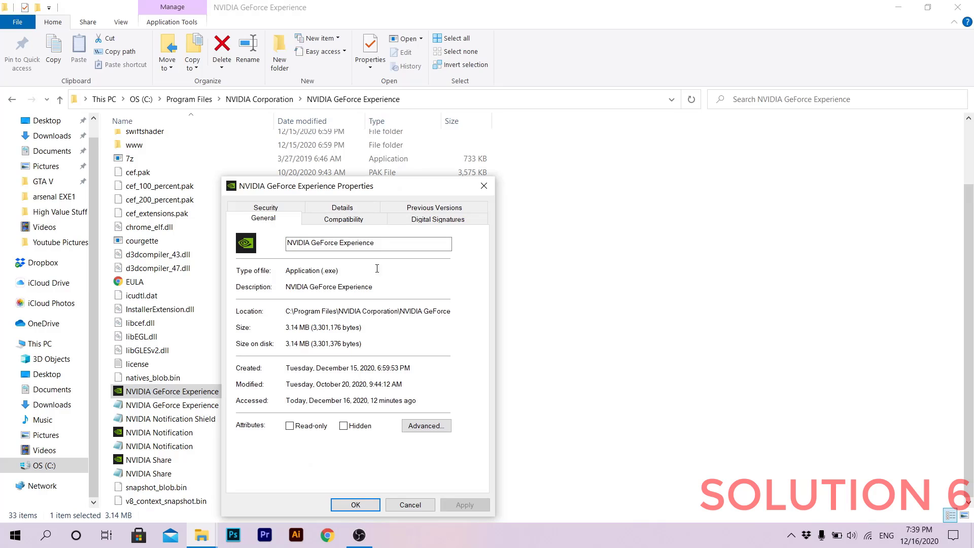
click(355, 219)
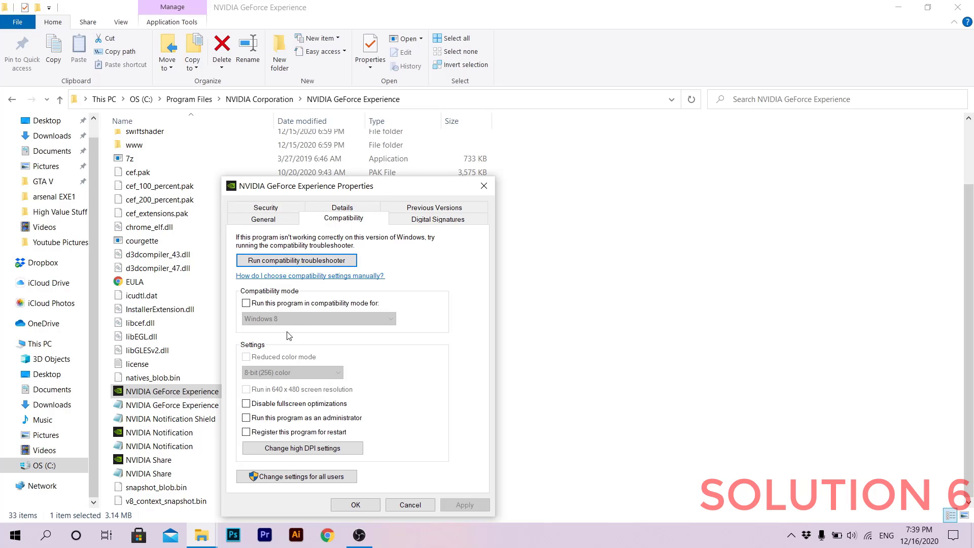
click(288, 304)
click(319, 320)
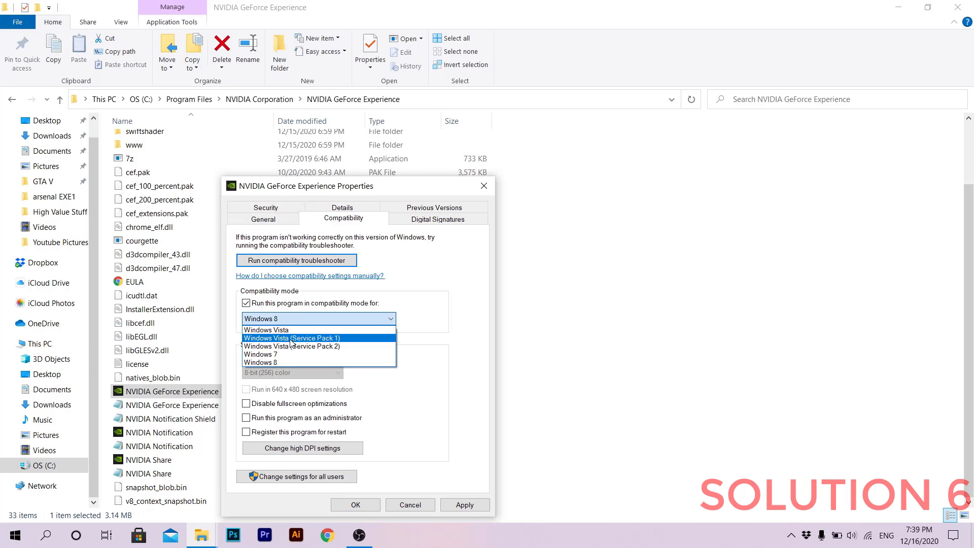
click(288, 355)
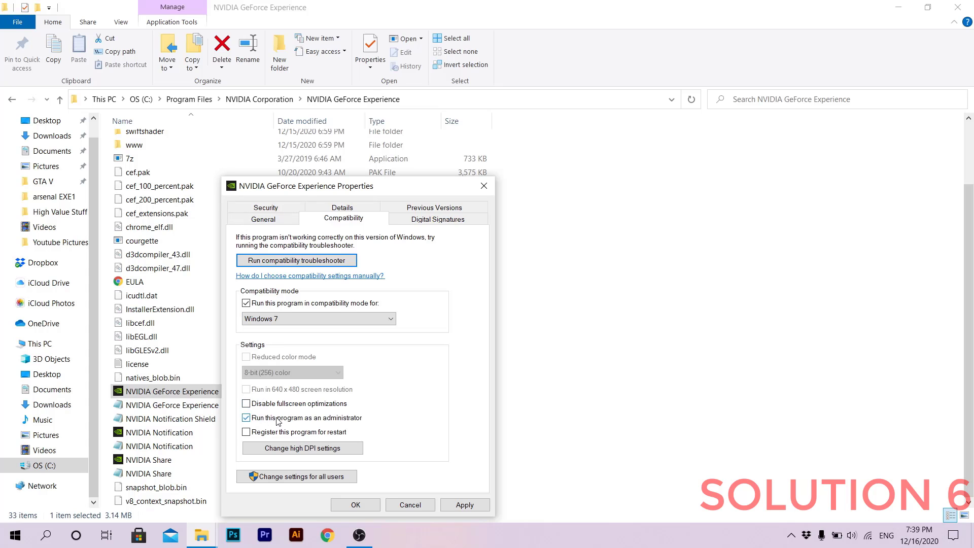
click(290, 219)
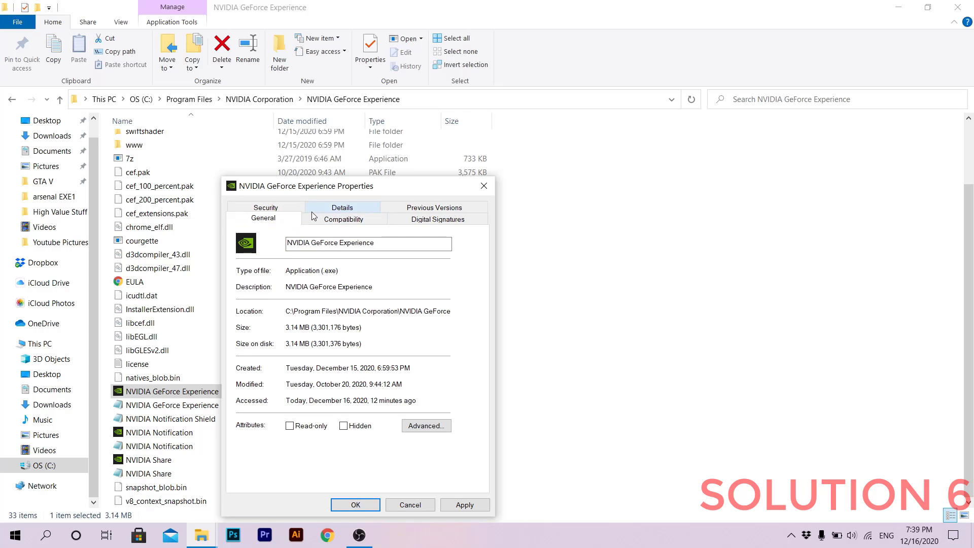
click(315, 218)
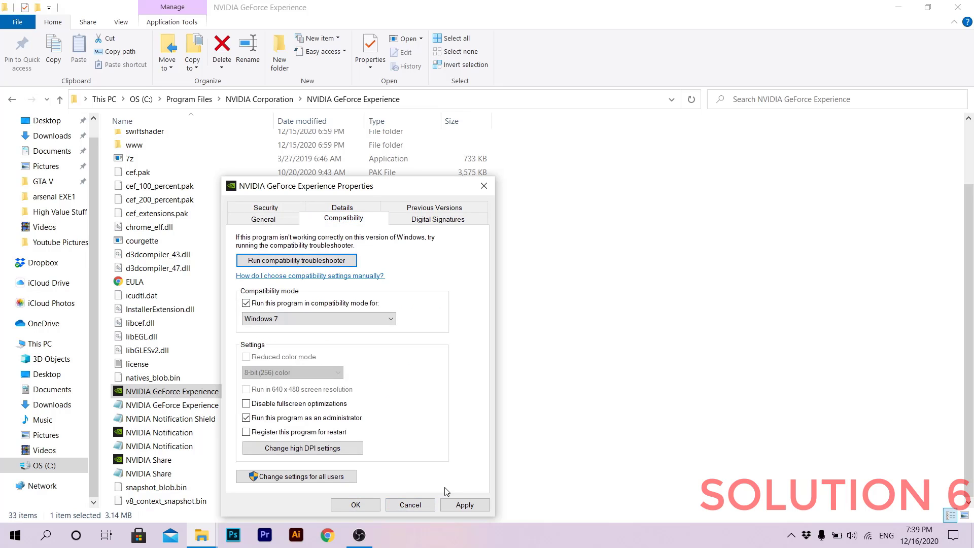
click(2, 544)
click(2, 544)
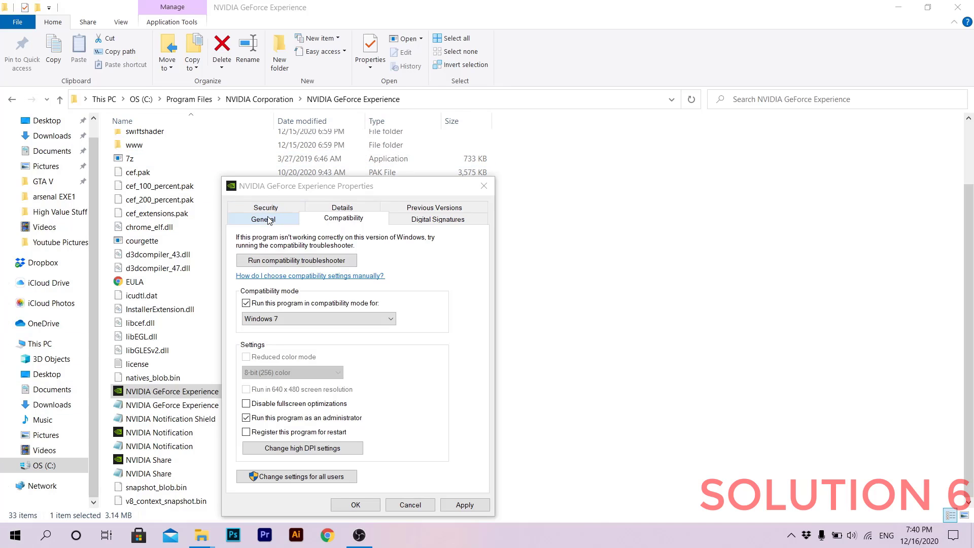
click(484, 186)
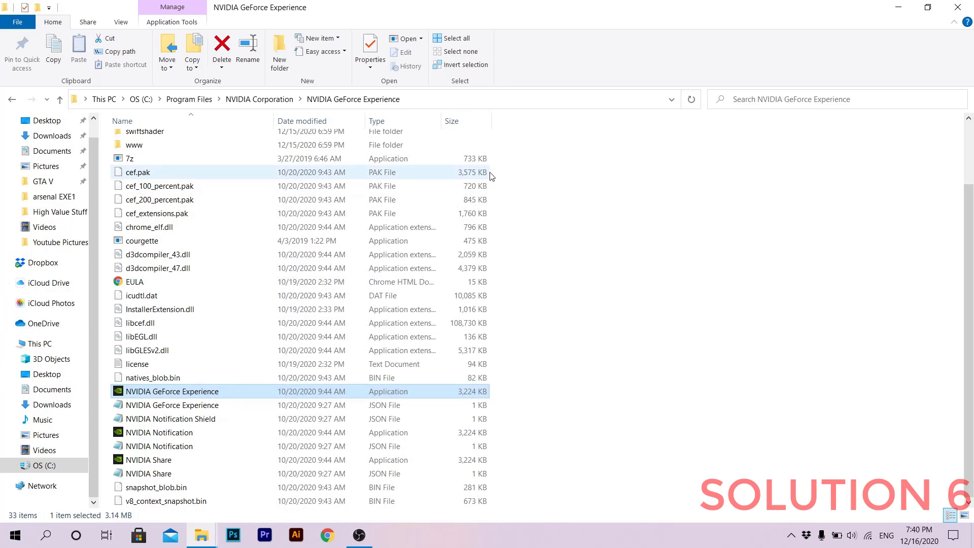